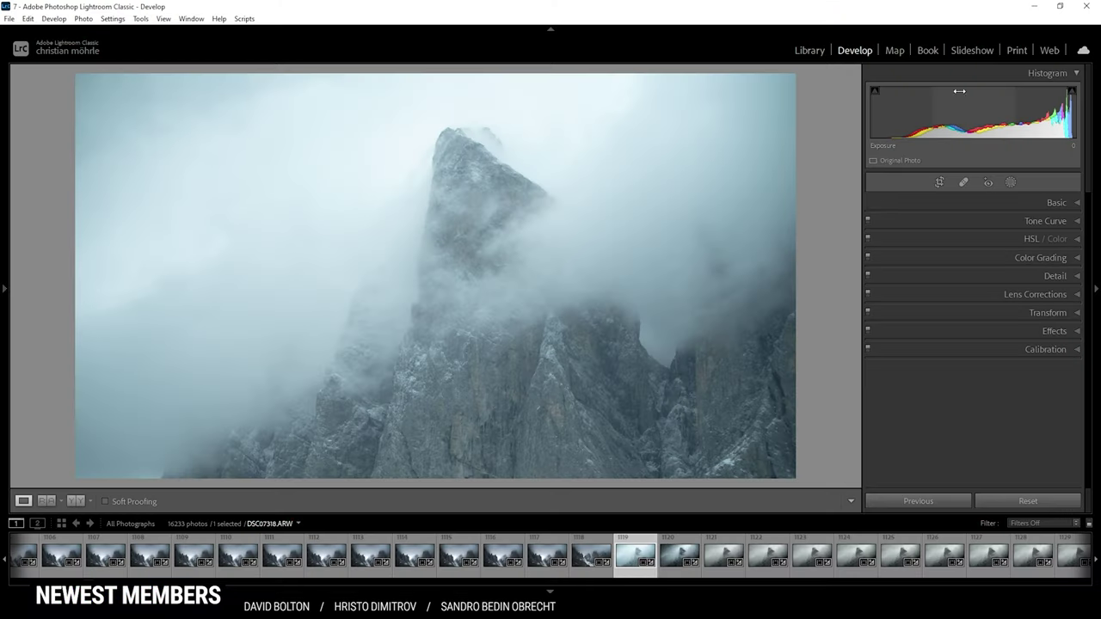
- Change the photo's camera profile to Adobe Neutral in the Basic panel
{"action": "left_click", "coordinate": [1072, 205]}
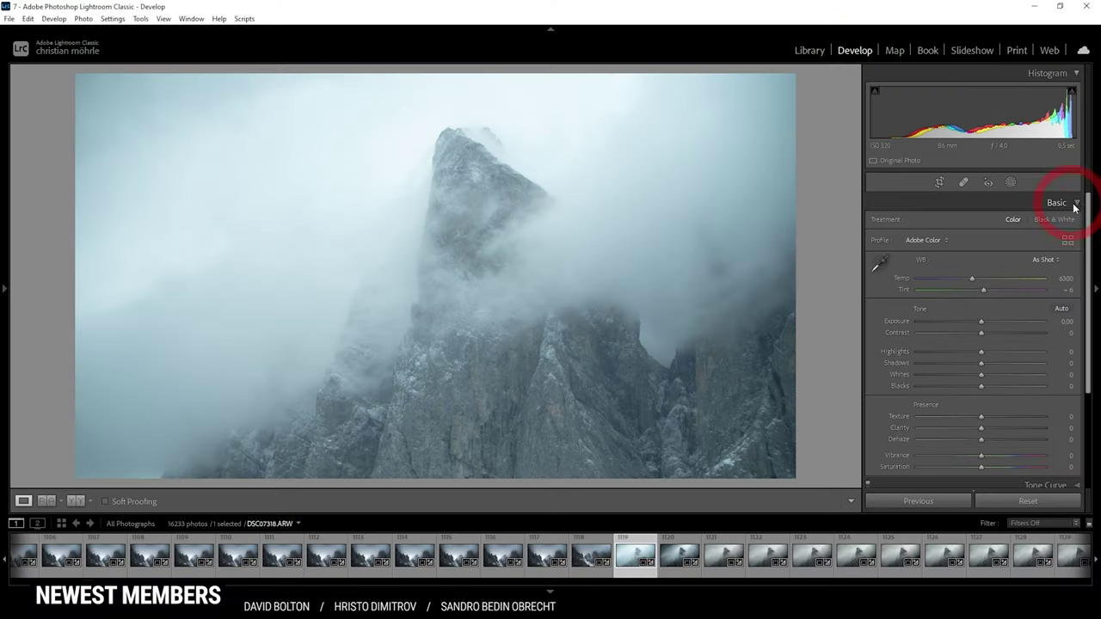
{"action": "left_click", "coordinate": [936, 241]}
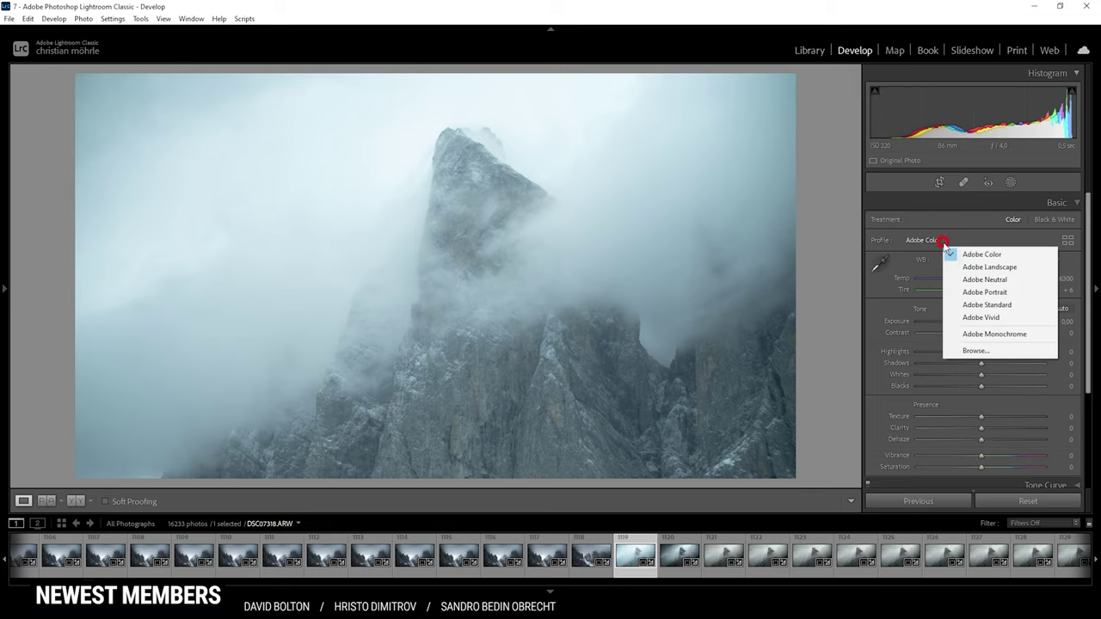
{"action": "left_click", "coordinate": [984, 280]}
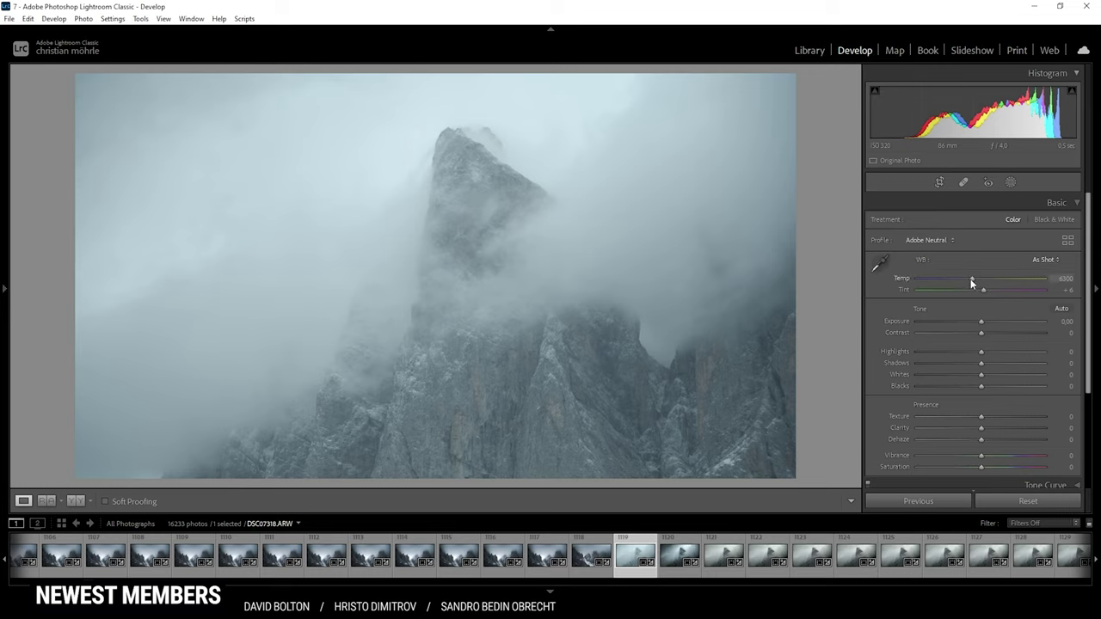
- Cool the white balance temperature from 6300 to 5710 and lower exposure to -1.24
{"action": "left_click_drag", "start_coordinate": [970, 279], "coordinate": [966, 278]}
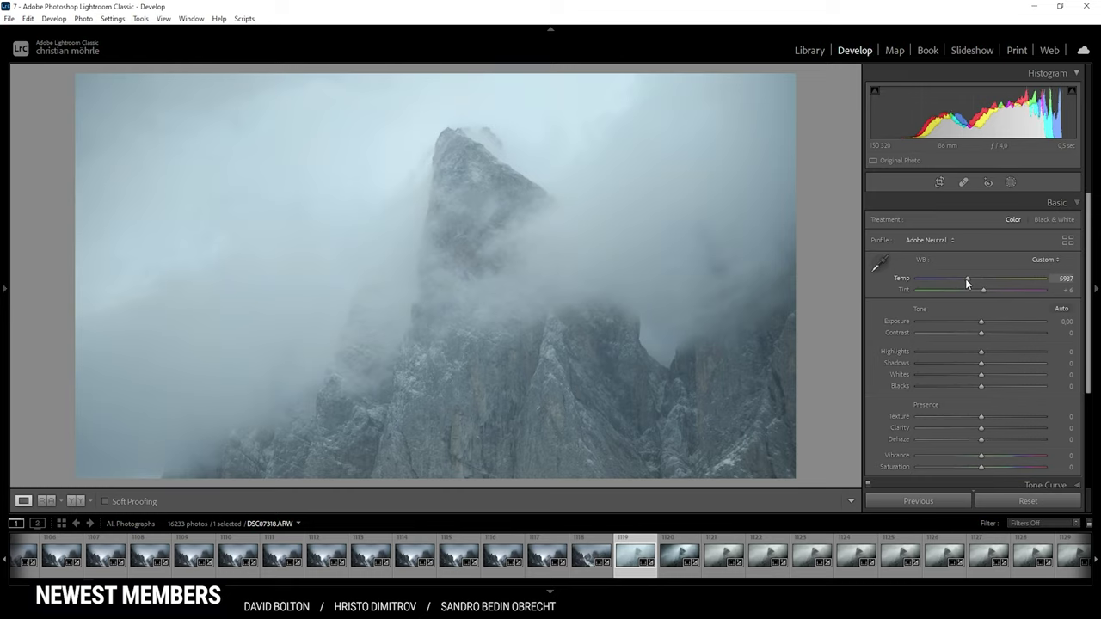
{"action": "left_click_drag", "start_coordinate": [965, 278], "coordinate": [963, 278]}
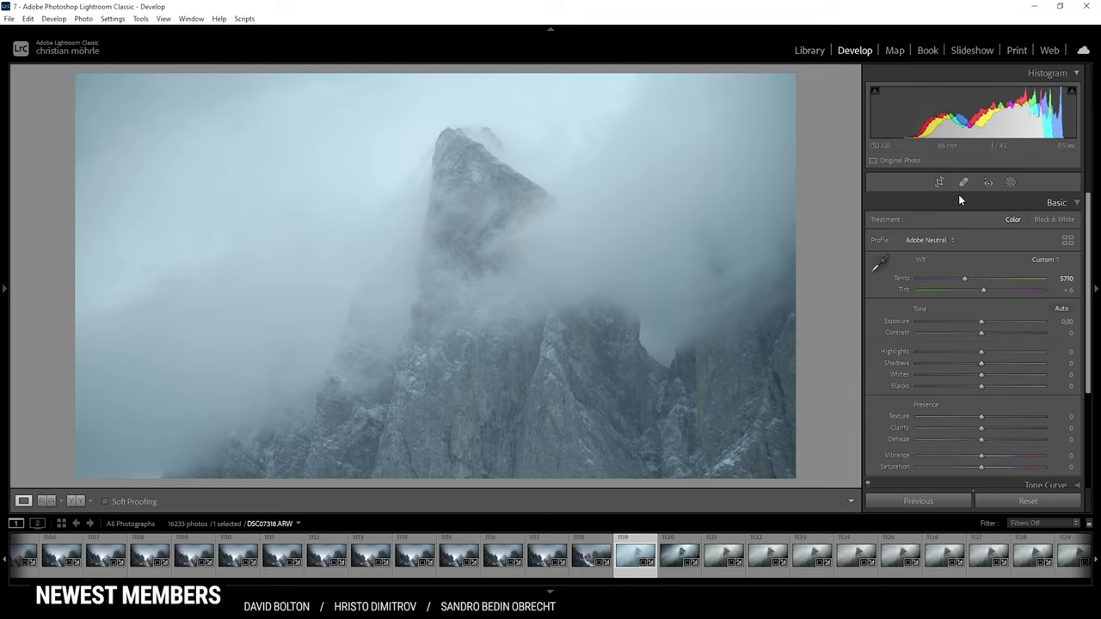
{"action": "left_click_drag", "start_coordinate": [980, 318], "coordinate": [965, 318]}
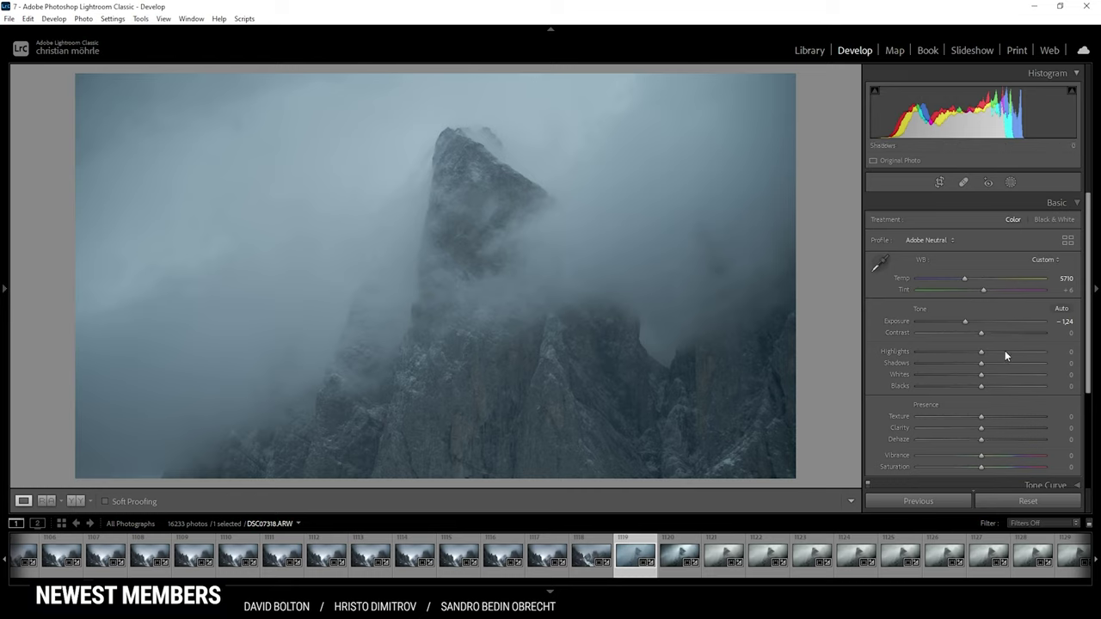
- Set shadows -100, highlights +100, whites +38, contrast +30 and blacks +12
{"action": "left_click_drag", "start_coordinate": [980, 364], "coordinate": [884, 352]}
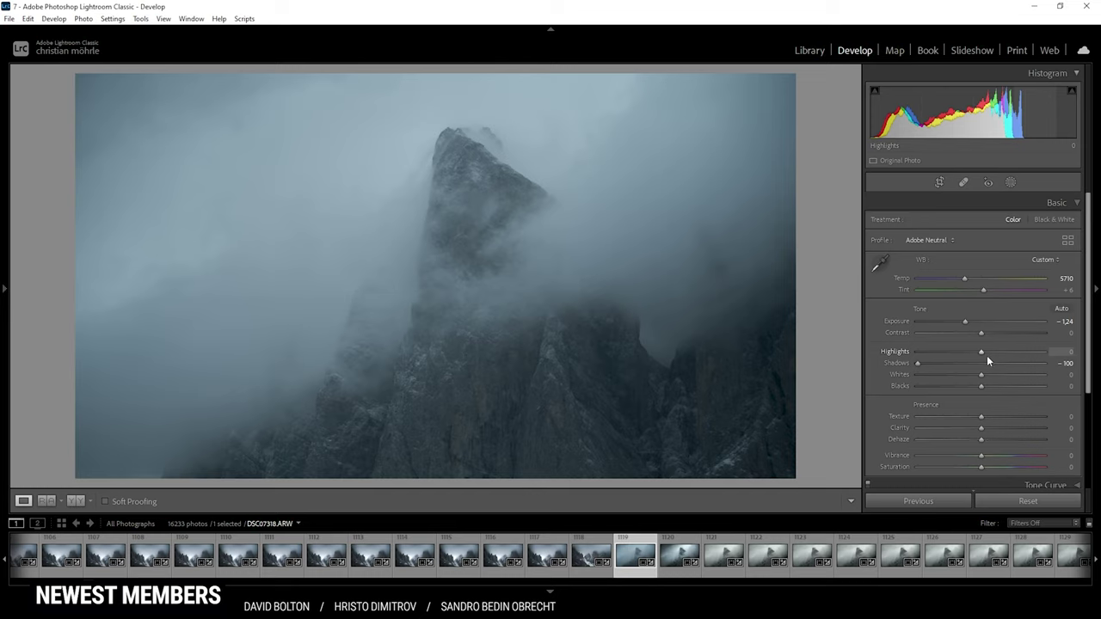
{"action": "left_click_drag", "start_coordinate": [983, 354], "coordinate": [1067, 361]}
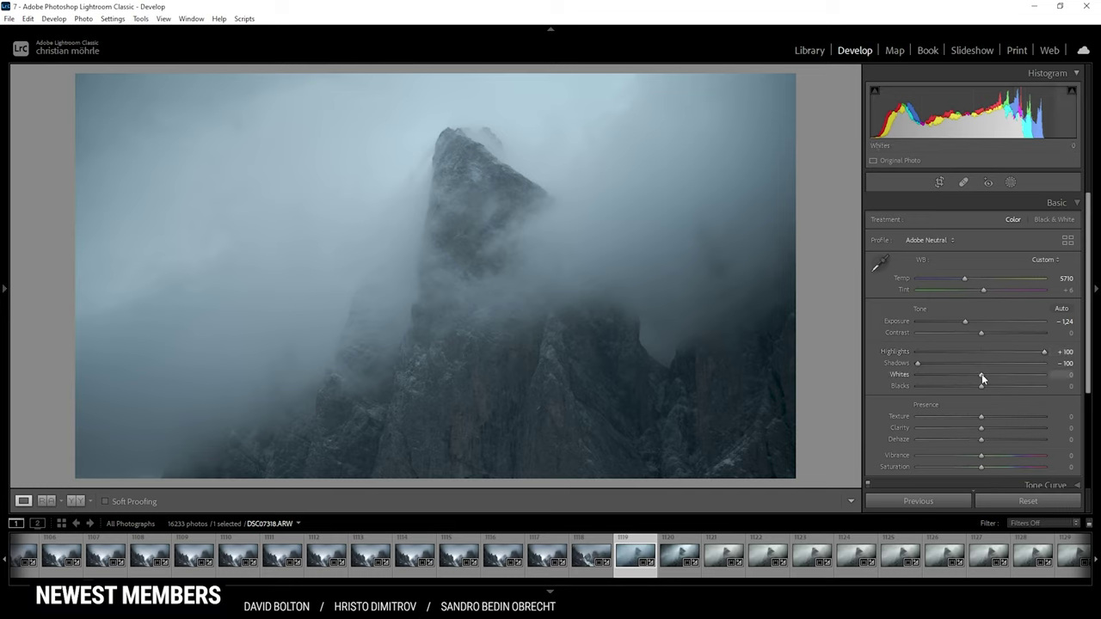
{"action": "left_click_drag", "start_coordinate": [981, 375], "coordinate": [1005, 376]}
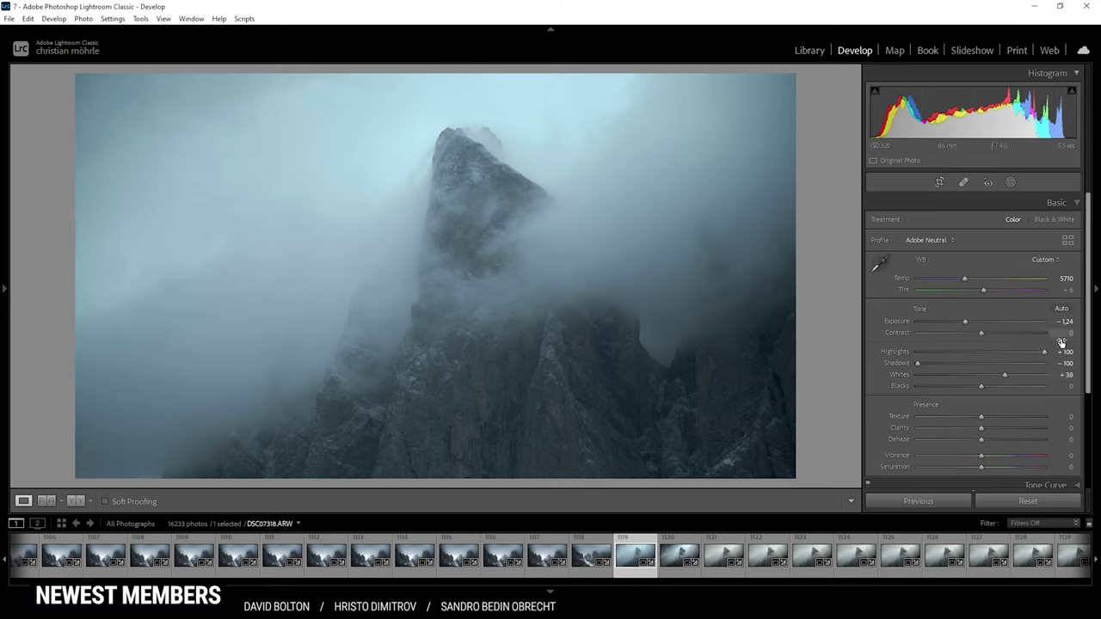
{"action": "left_click_drag", "start_coordinate": [982, 334], "coordinate": [1003, 337]}
{"action": "left_click_drag", "start_coordinate": [982, 385], "coordinate": [988, 386]}
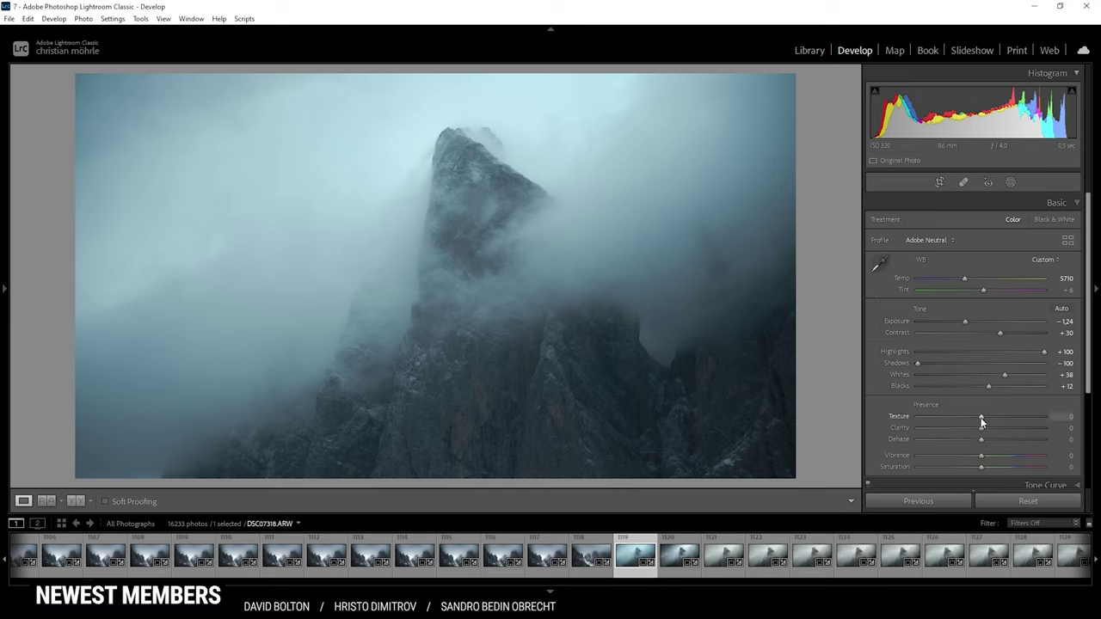
- Set texture +15, clarity +77, dehaze -8 and vibrance -54 for a muted, detailed look
{"action": "left_click_drag", "start_coordinate": [986, 417], "coordinate": [991, 418]}
{"action": "left_click_drag", "start_coordinate": [982, 428], "coordinate": [1030, 429]}
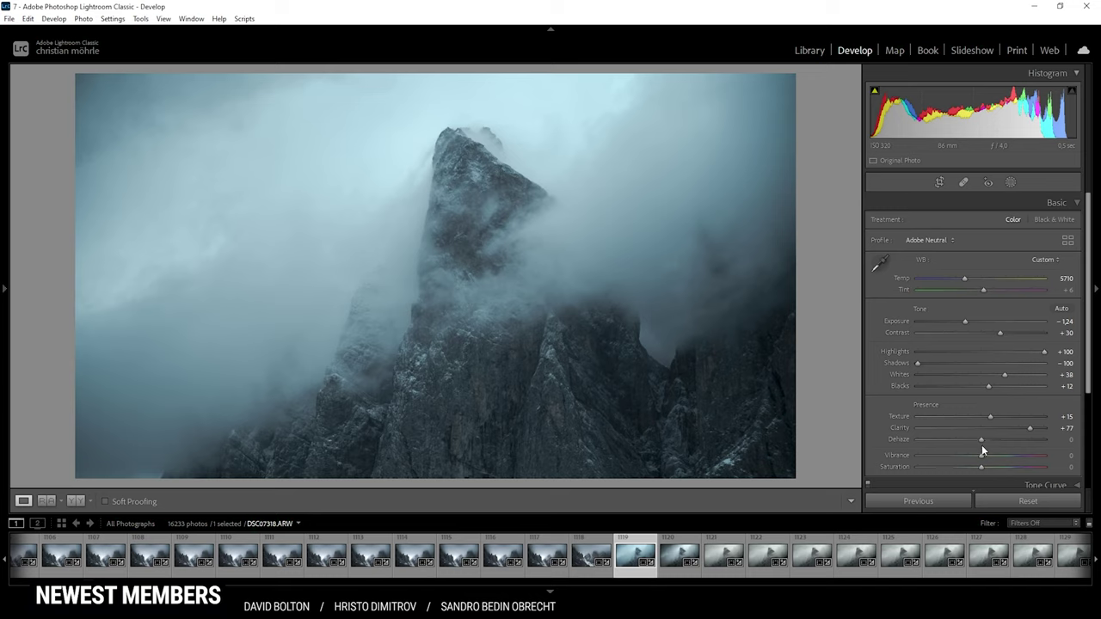
{"action": "left_click_drag", "start_coordinate": [981, 438], "coordinate": [977, 440]}
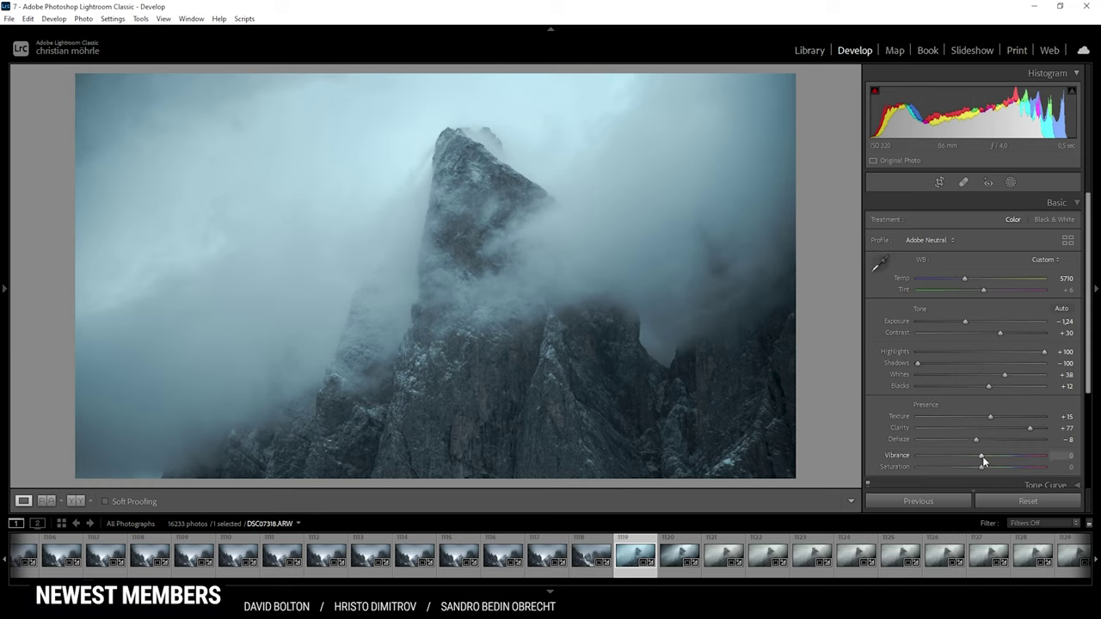
{"action": "left_click_drag", "start_coordinate": [982, 456], "coordinate": [947, 455]}
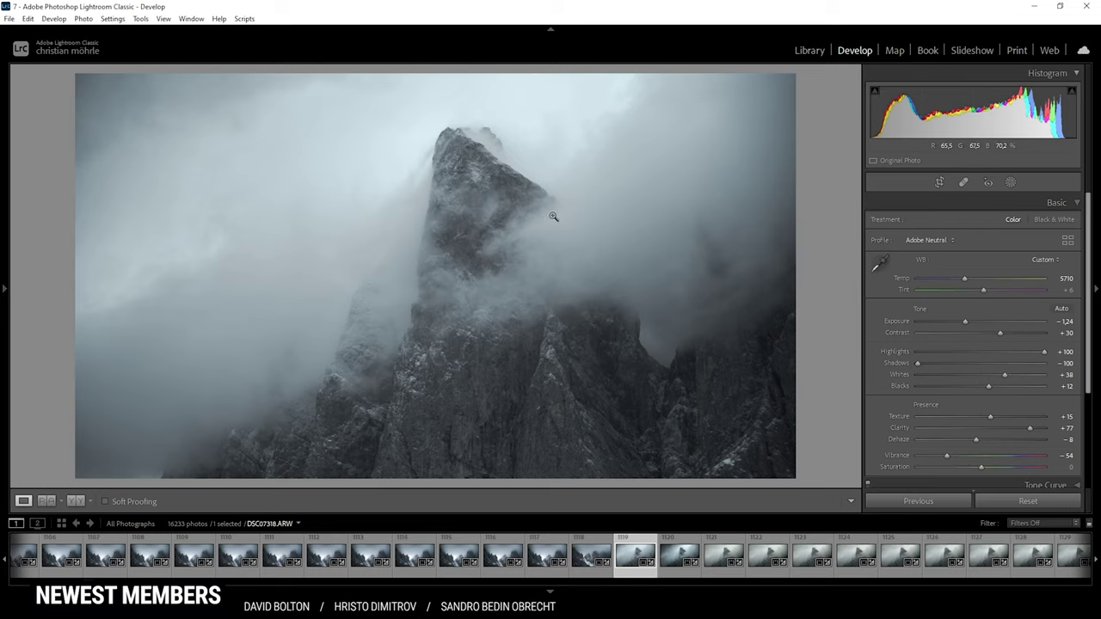
{"action": "left_click", "coordinate": [1011, 182]}
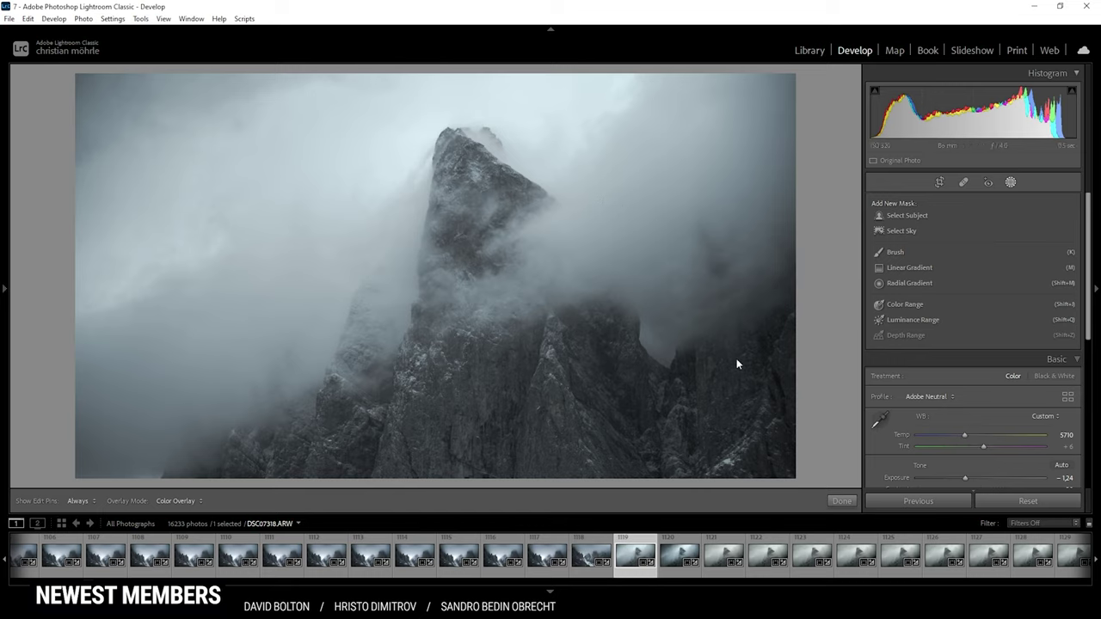
- Draw a linear gradient up over the lower mountain with exposure -0.46 and clarity +27
{"action": "left_click", "coordinate": [917, 274]}
{"action": "left_click_drag", "start_coordinate": [471, 444], "coordinate": [436, 305]}
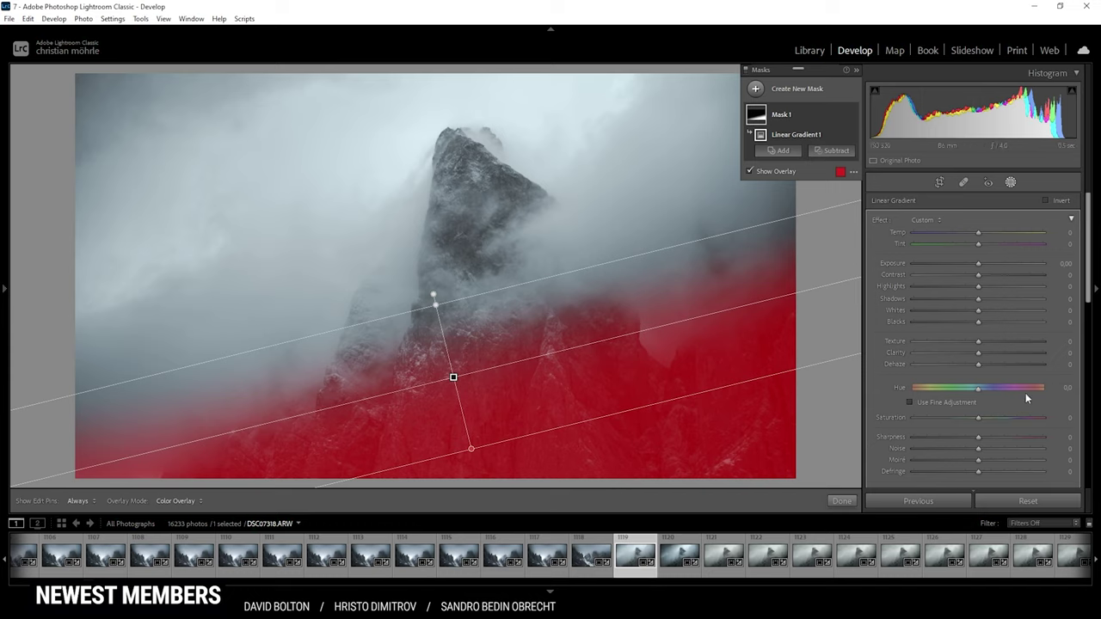
{"action": "left_click_drag", "start_coordinate": [979, 258], "coordinate": [968, 262]}
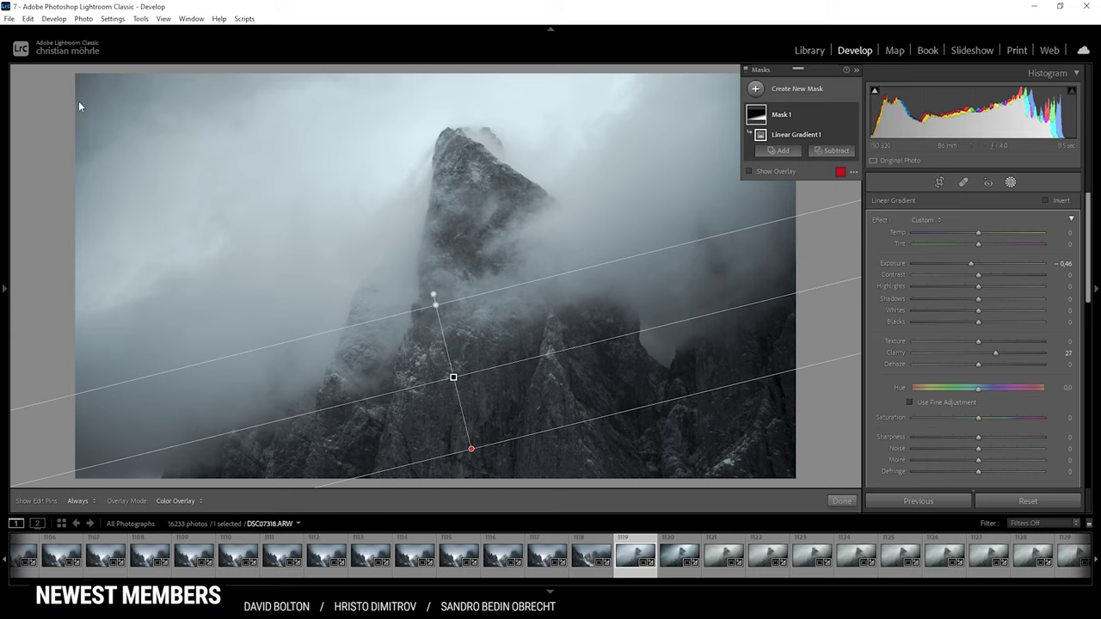
- Draw a second linear gradient from the top-left corner with exposure -1.45 and clarity 100
{"action": "right_click", "coordinate": [803, 132]}
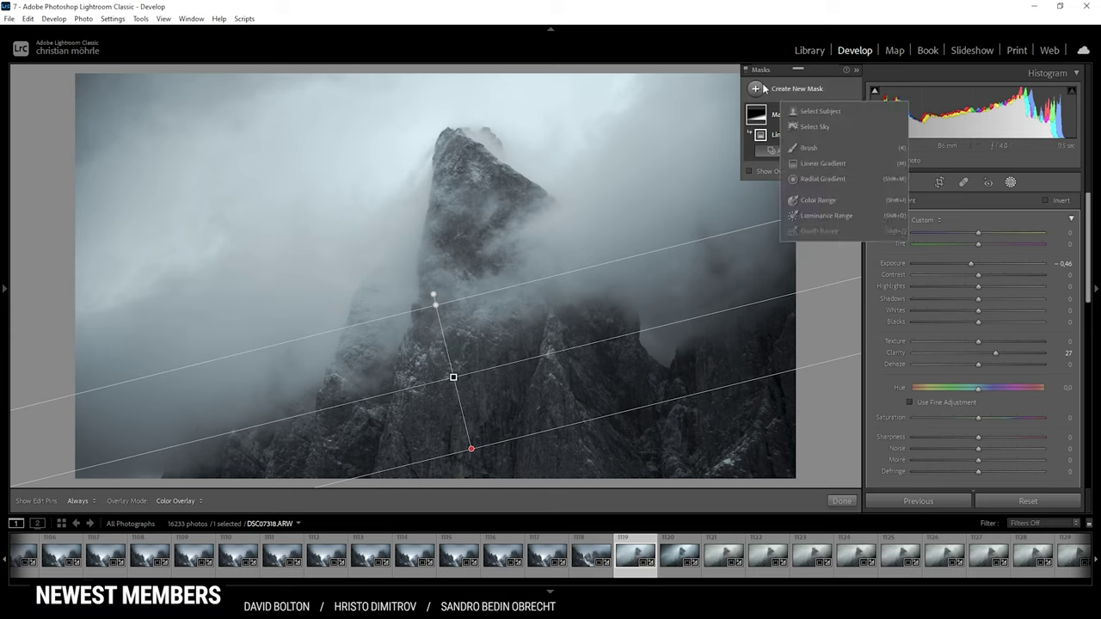
{"action": "left_click", "coordinate": [814, 159]}
{"action": "key", "text": "shift+m"}
{"action": "left_click_drag", "start_coordinate": [76, 127], "coordinate": [258, 283]}
{"action": "left_click_drag", "start_coordinate": [978, 264], "coordinate": [954, 262]}
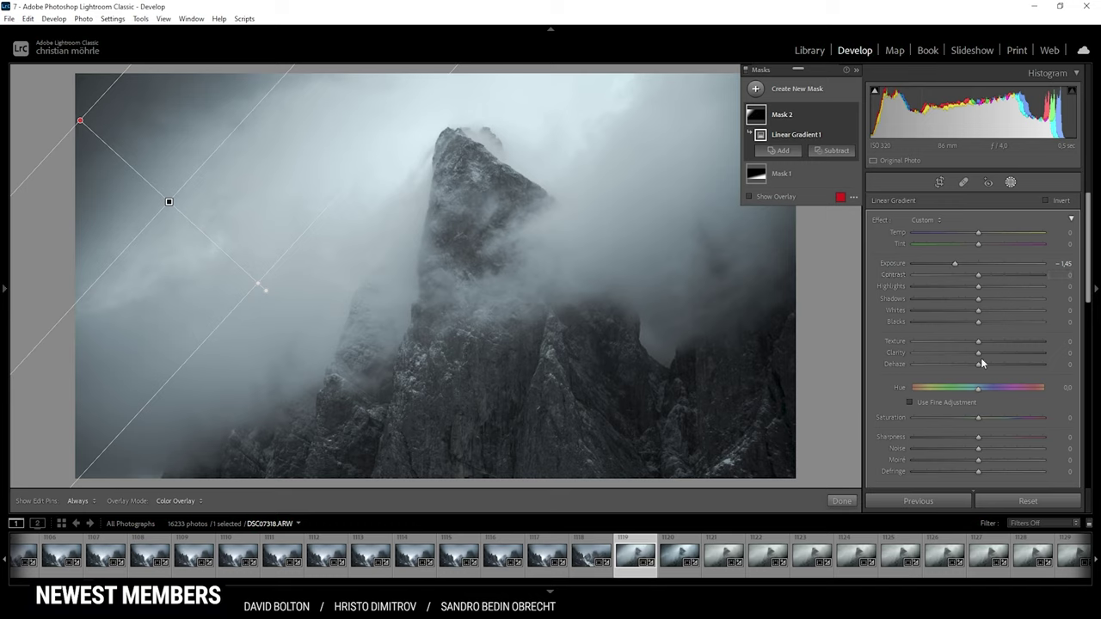
{"action": "left_click_drag", "start_coordinate": [979, 354], "coordinate": [1043, 353]}
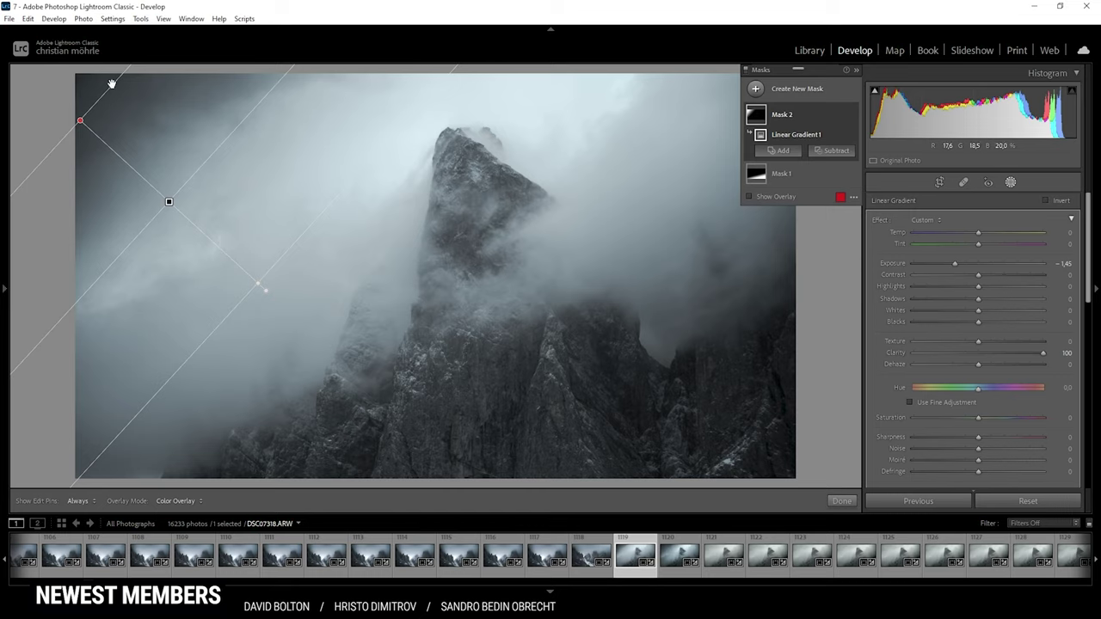
- Widen the top-left gradient's transition and rotate it to a flatter angle
{"action": "left_click_drag", "start_coordinate": [112, 85], "coordinate": [141, 98]}
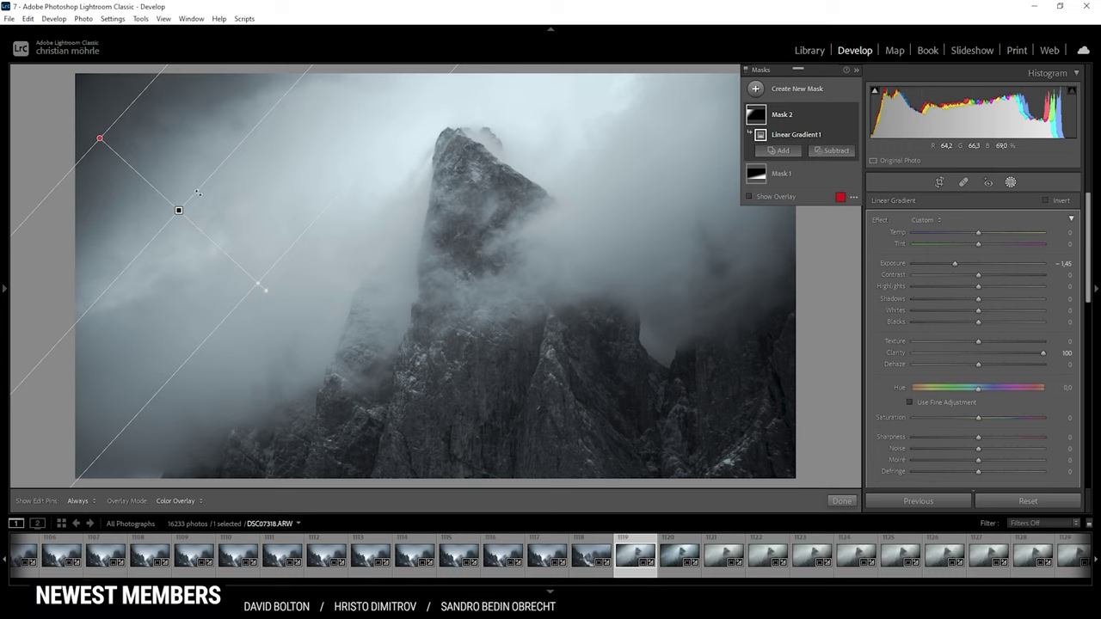
{"action": "left_click_drag", "start_coordinate": [197, 192], "coordinate": [202, 189]}
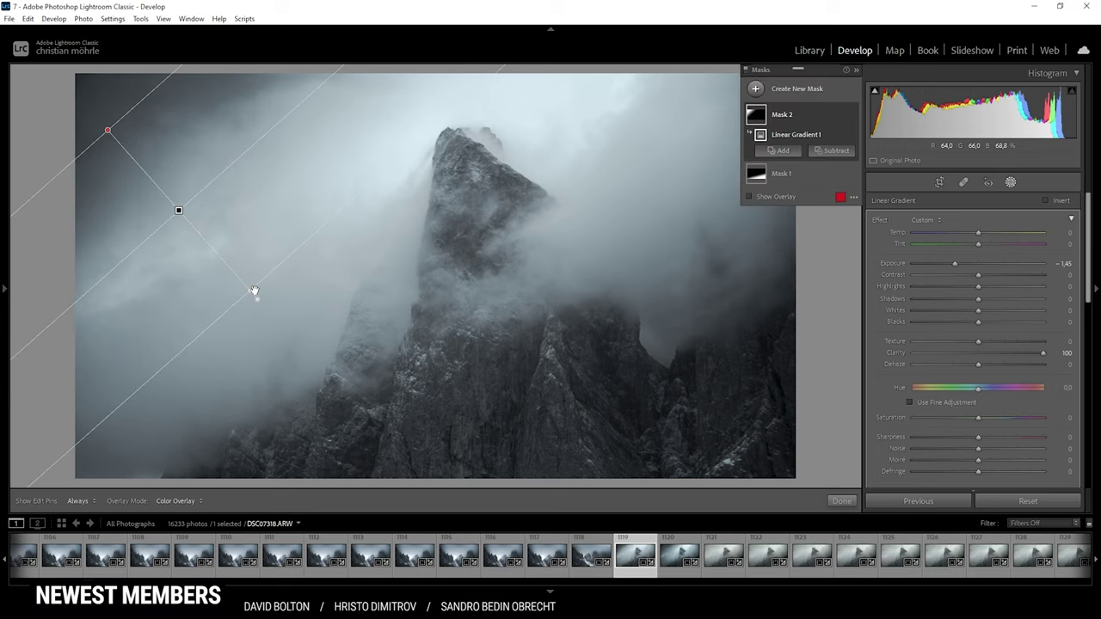
{"action": "left_click_drag", "start_coordinate": [254, 290], "coordinate": [272, 308]}
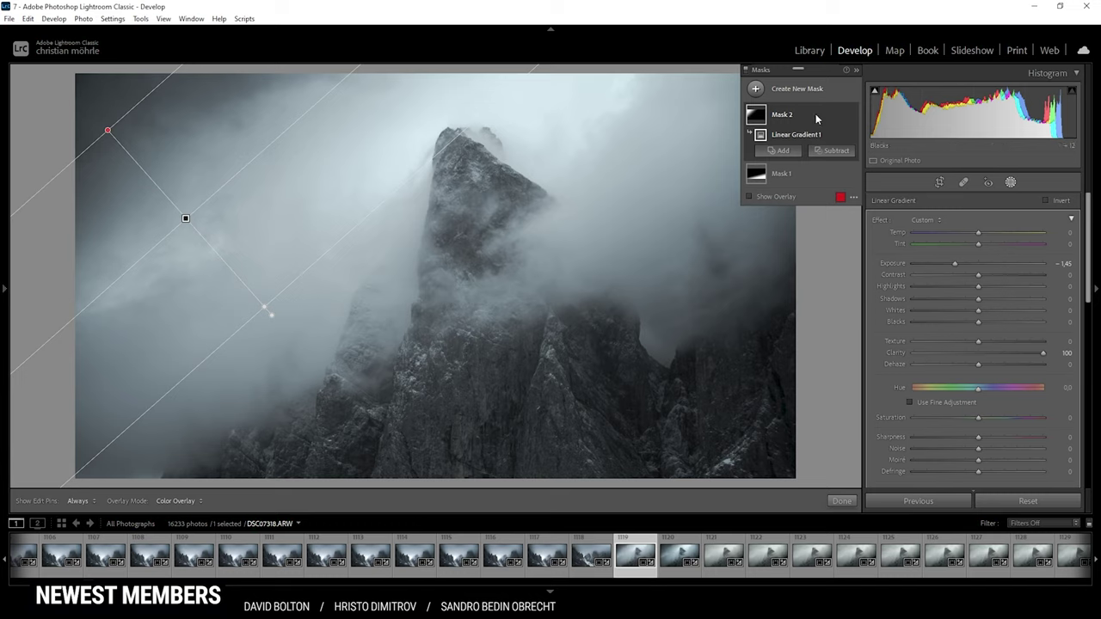
{"action": "left_click", "coordinate": [755, 89]}
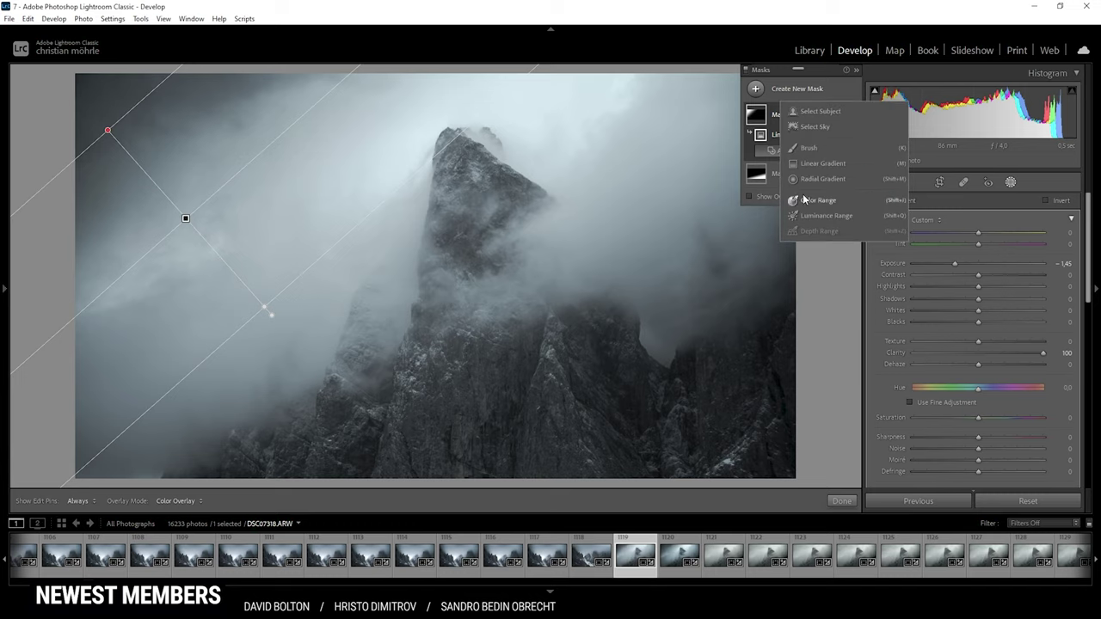
- Draw a radial gradient tilted along the peak and position it over the summit
{"action": "left_click", "coordinate": [824, 179]}
{"action": "mouse_move", "coordinate": [368, 217]}
{"action": "left_mouse_down"}
{"action": "mouse_move", "coordinate": [424, 261]}
{"action": "mouse_move", "coordinate": [531, 290]}
{"action": "mouse_move", "coordinate": [575, 320]}
{"action": "mouse_move", "coordinate": [591, 312]}
{"action": "mouse_move", "coordinate": [581, 324]}
{"action": "mouse_move", "coordinate": [628, 322]}
{"action": "left_mouse_up"}
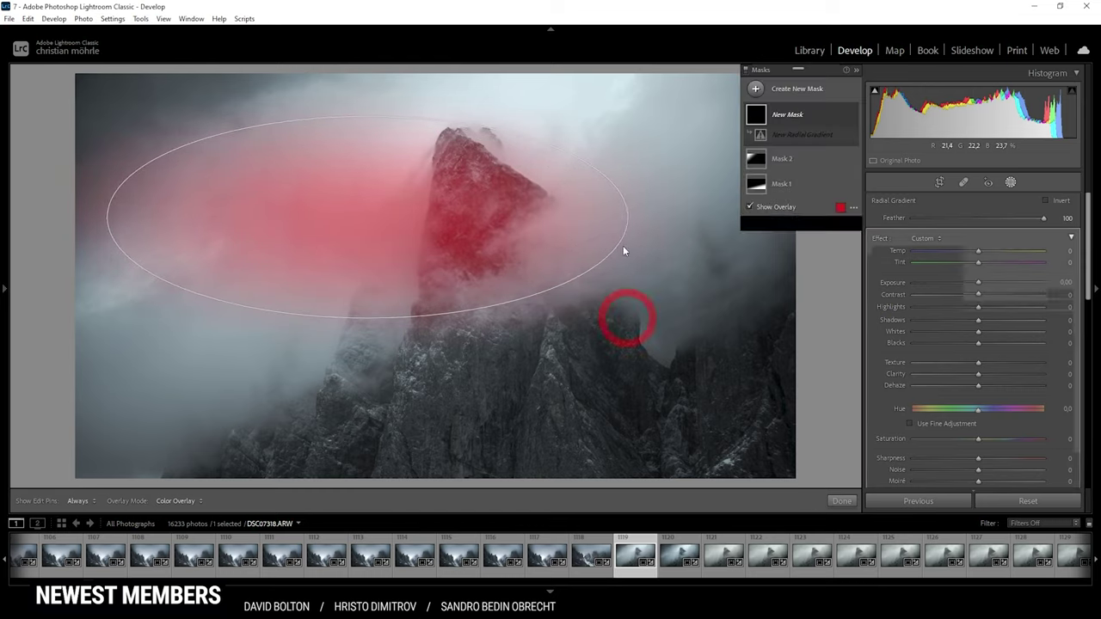
{"action": "left_click_drag", "start_coordinate": [636, 217], "coordinate": [576, 81]}
{"action": "left_click_drag", "start_coordinate": [318, 129], "coordinate": [308, 123]}
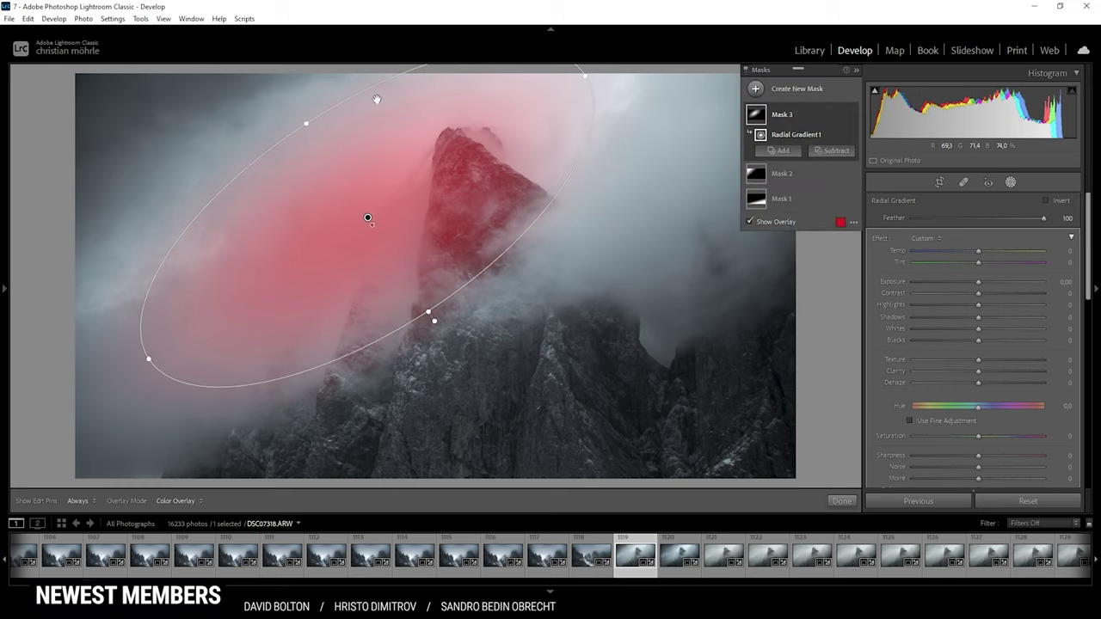
{"action": "left_click_drag", "start_coordinate": [318, 263], "coordinate": [386, 212]}
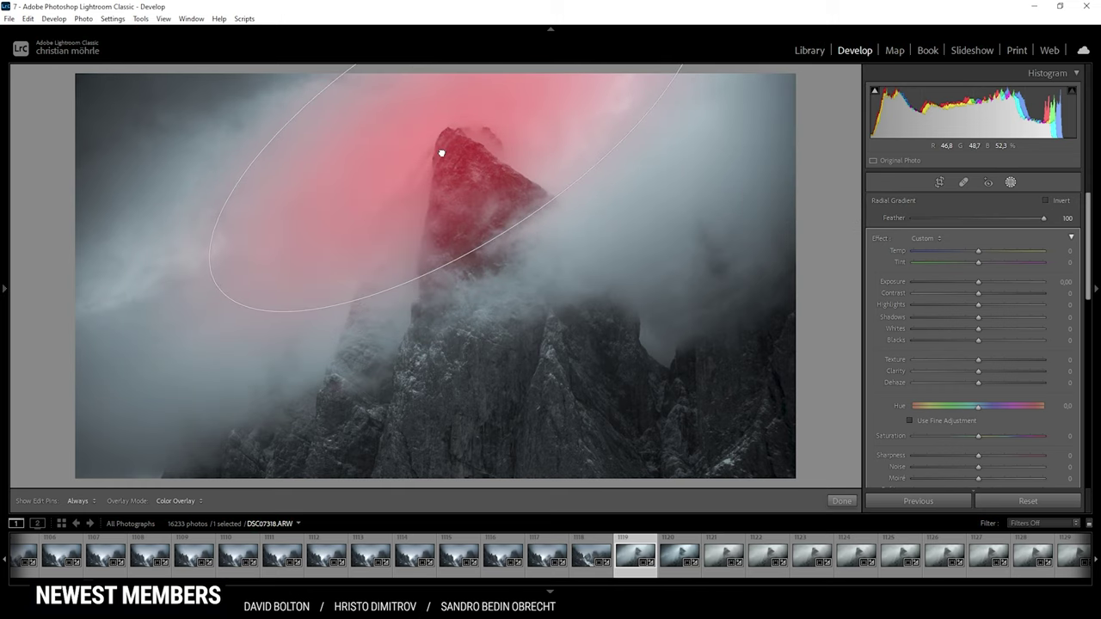
{"action": "left_click_drag", "start_coordinate": [441, 153], "coordinate": [432, 160]}
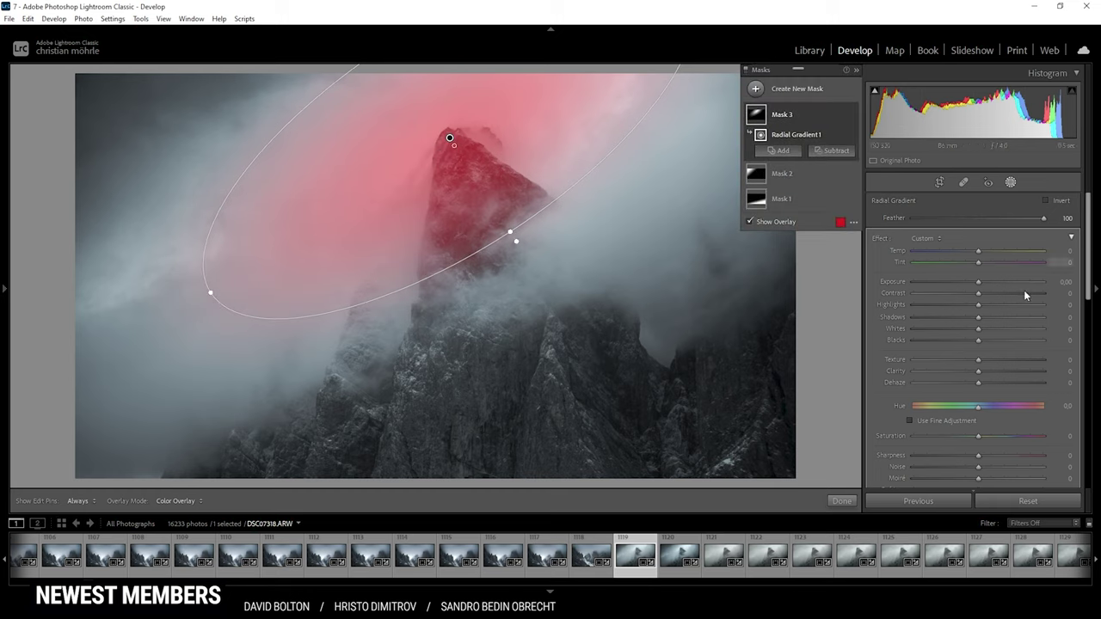
- Set the summit radial mask to exposure 0.18, contrast 100 and blacks 37
{"action": "key", "text": "o"}
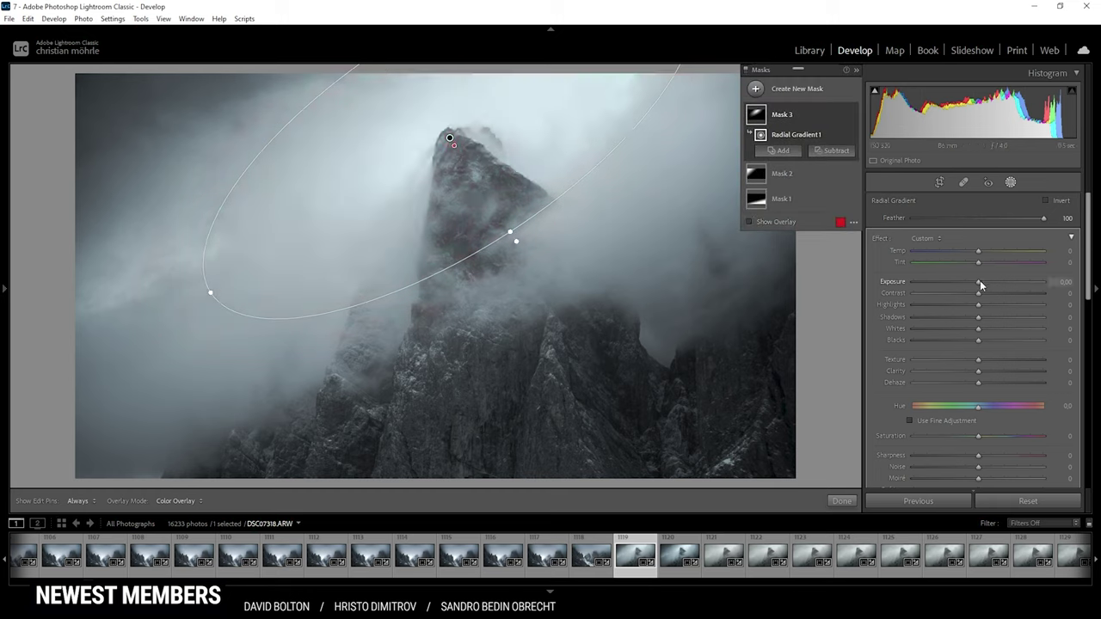
{"action": "left_click_drag", "start_coordinate": [980, 285], "coordinate": [984, 284]}
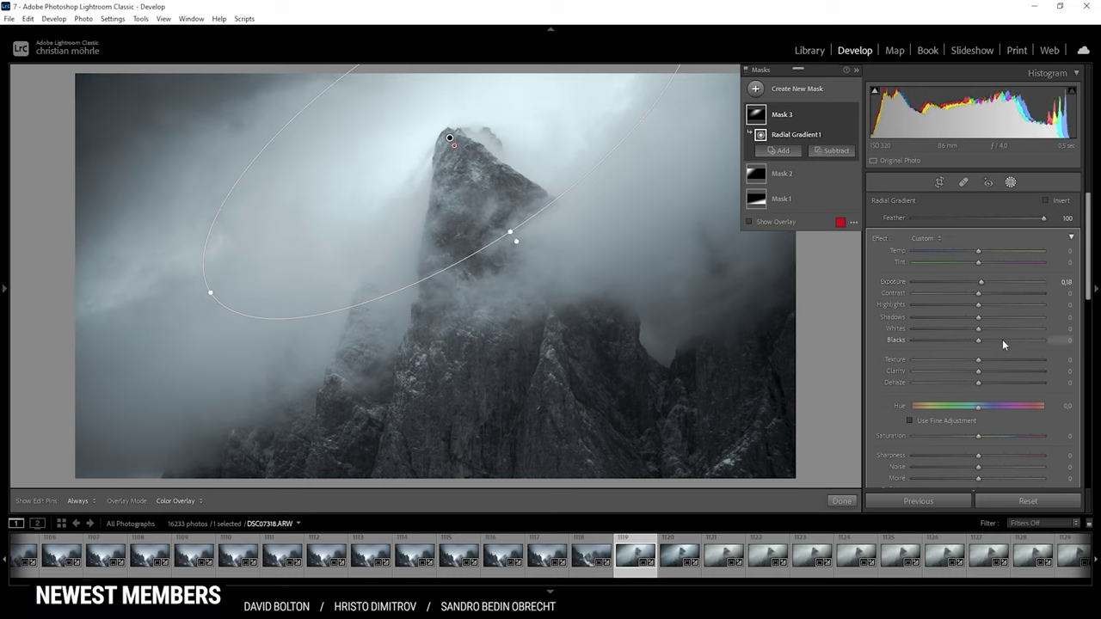
{"action": "left_click_drag", "start_coordinate": [981, 297], "coordinate": [1060, 297]}
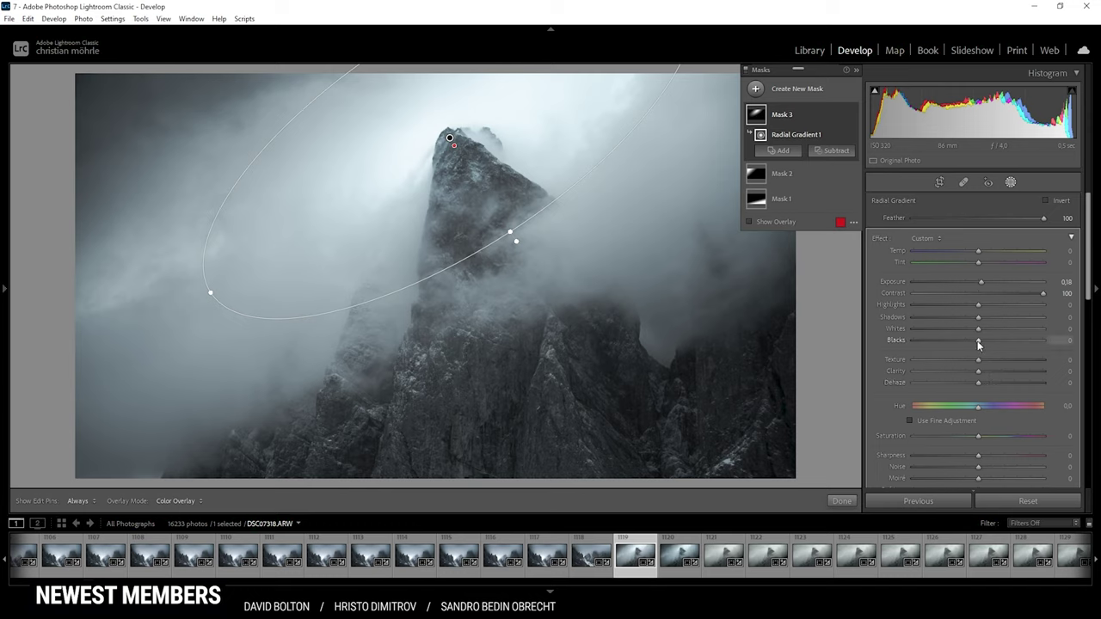
{"action": "left_click_drag", "start_coordinate": [980, 344], "coordinate": [1000, 343]}
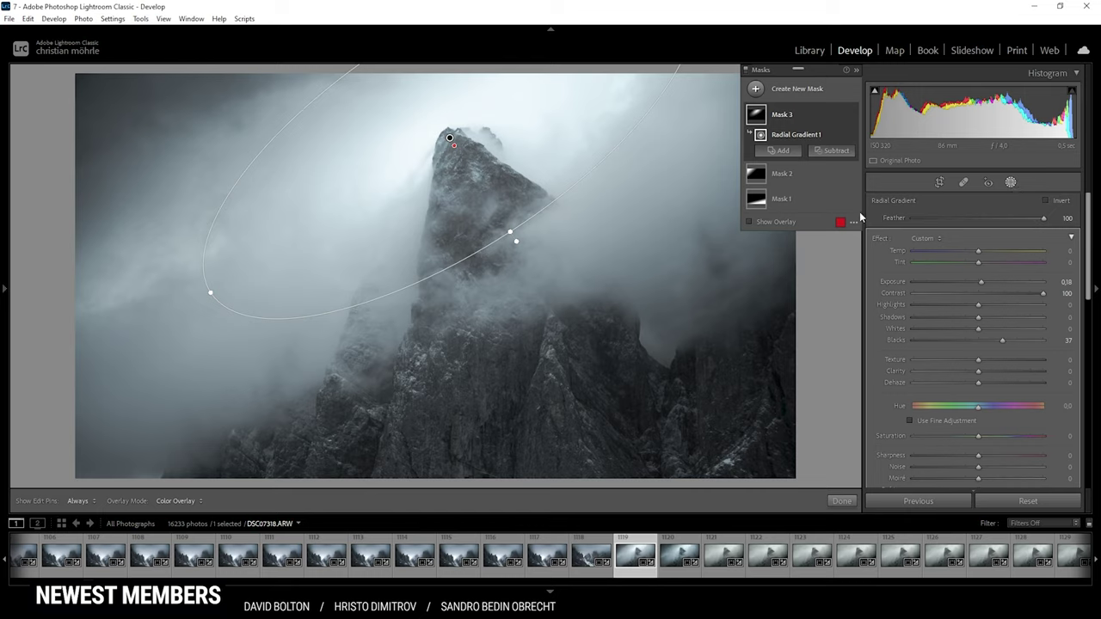
- Draw a large tilted radial gradient over the peak and invert it
{"action": "left_click", "coordinate": [755, 89]}
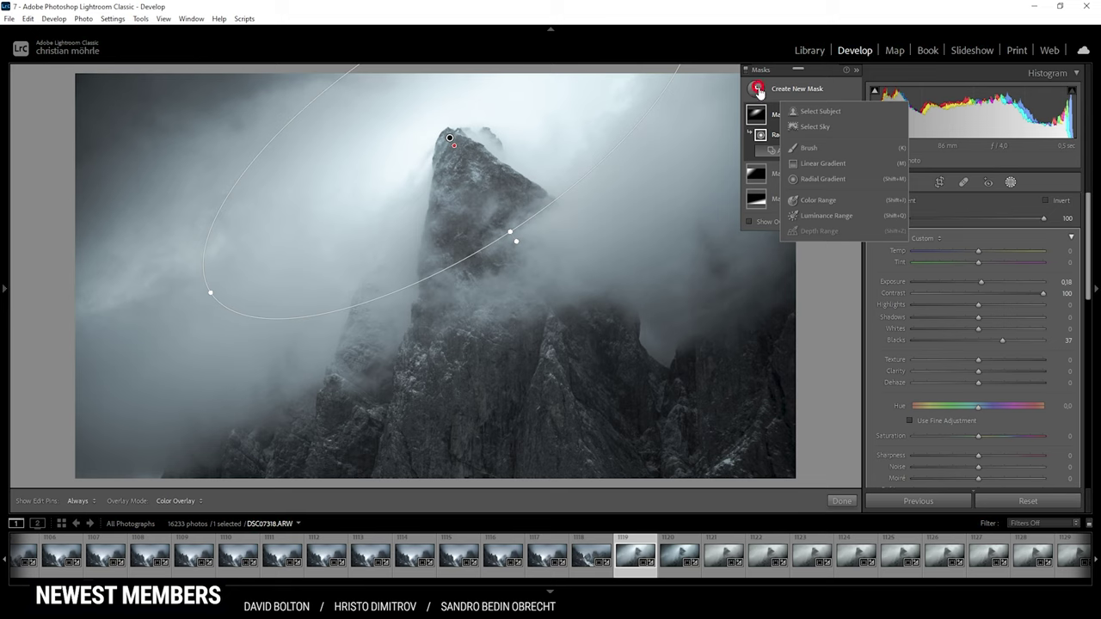
{"action": "left_click", "coordinate": [817, 179]}
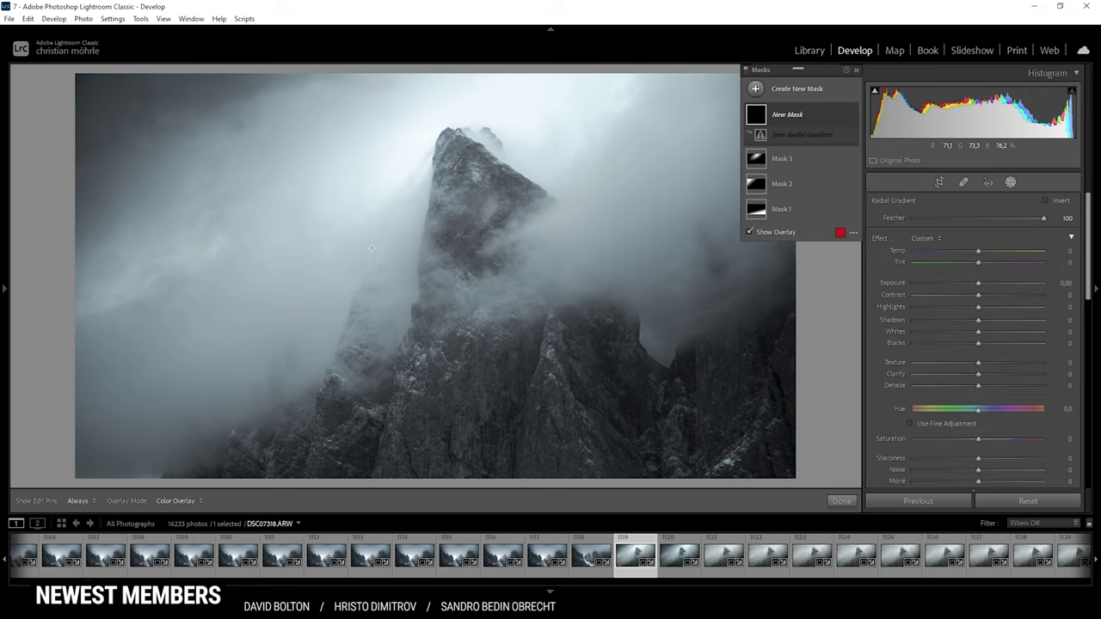
{"action": "left_click_drag", "start_coordinate": [320, 229], "coordinate": [719, 463]}
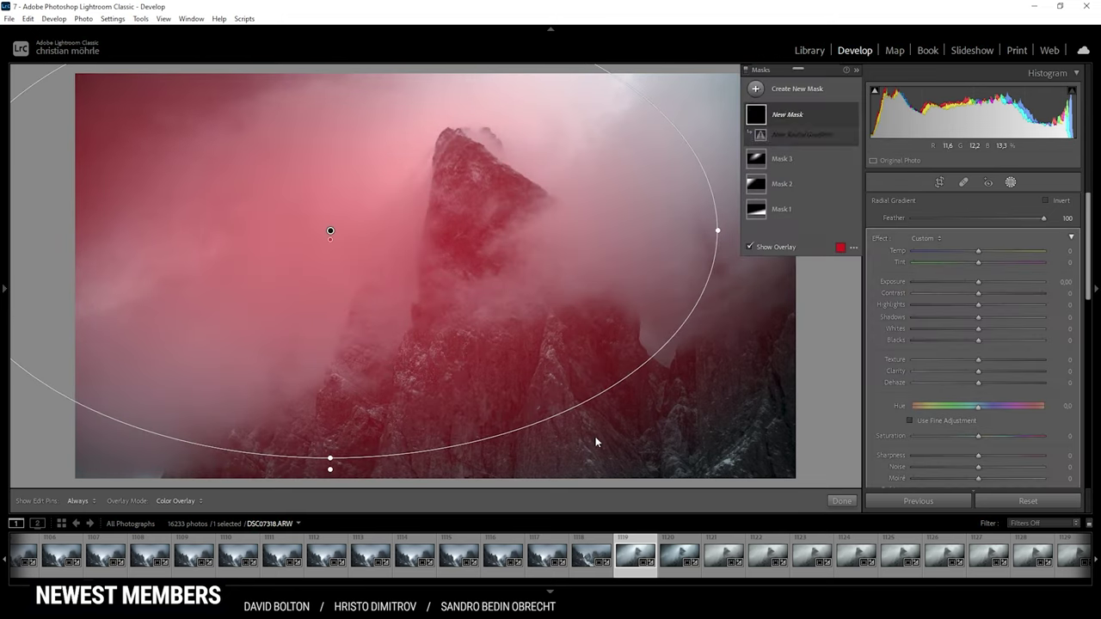
{"action": "left_click_drag", "start_coordinate": [346, 463], "coordinate": [430, 254]}
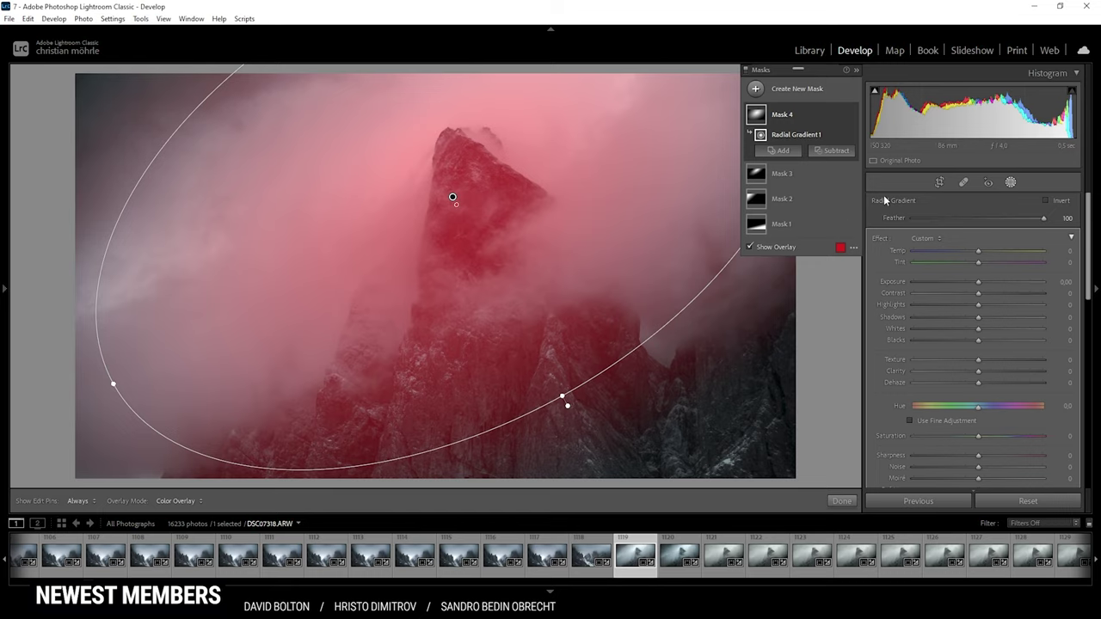
{"action": "left_click", "coordinate": [1047, 201]}
- Enlarge and reposition the inverted ellipse around the peak, then set exposure to -0.39
{"action": "left_click_drag", "start_coordinate": [563, 397], "coordinate": [583, 422]}
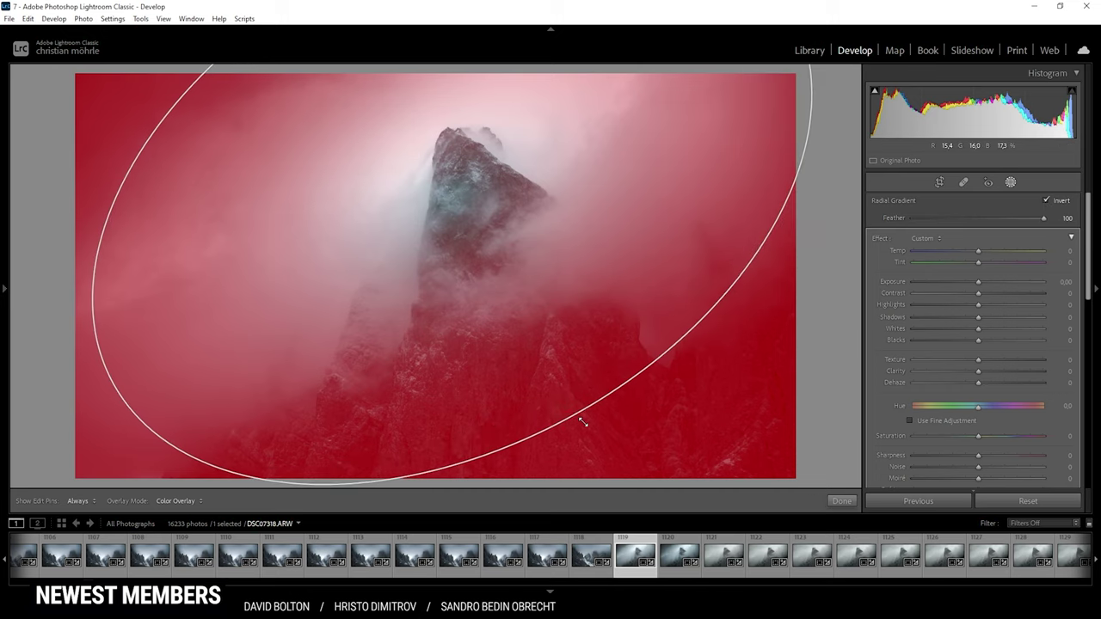
{"action": "left_click_drag", "start_coordinate": [113, 388], "coordinate": [53, 416]}
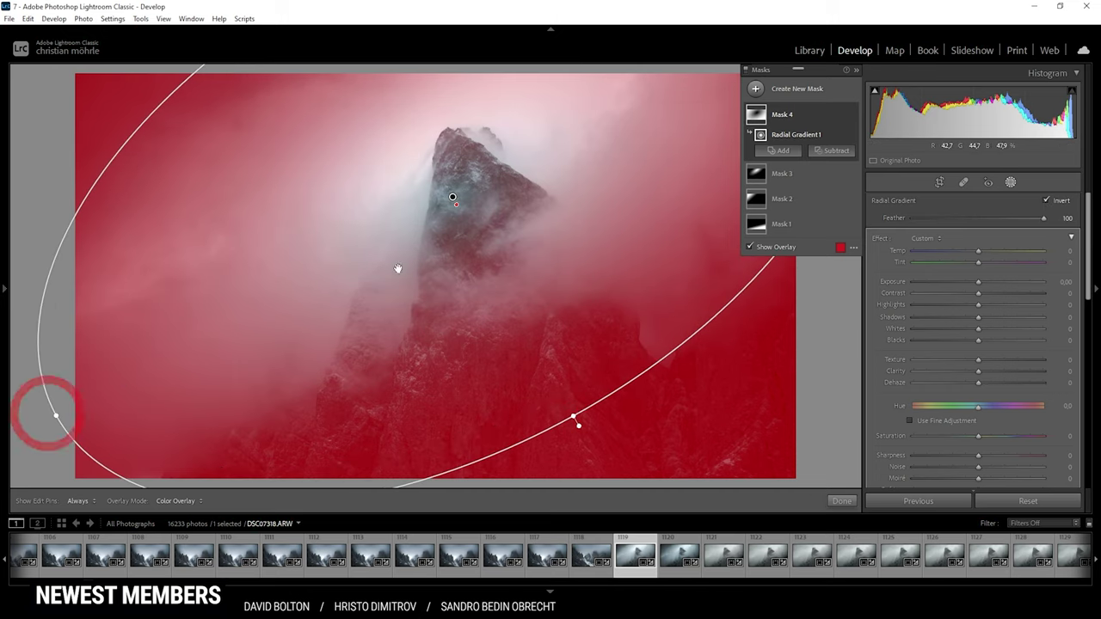
{"action": "left_click_drag", "start_coordinate": [408, 225], "coordinate": [442, 253]}
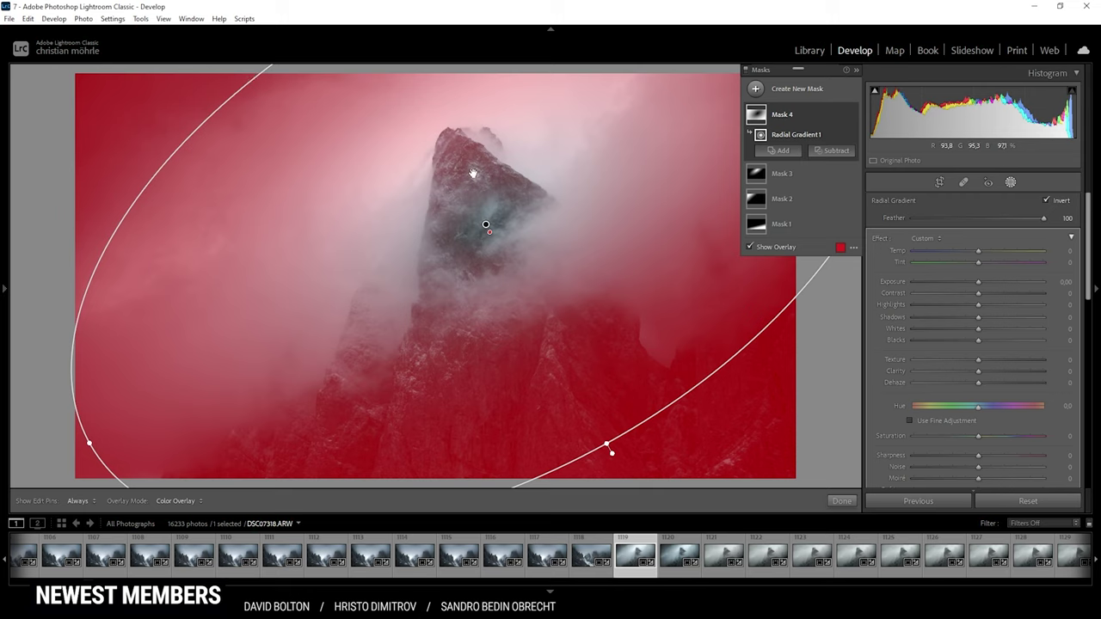
{"action": "left_click_drag", "start_coordinate": [473, 174], "coordinate": [491, 155]}
{"action": "left_click_drag", "start_coordinate": [543, 300], "coordinate": [560, 279]}
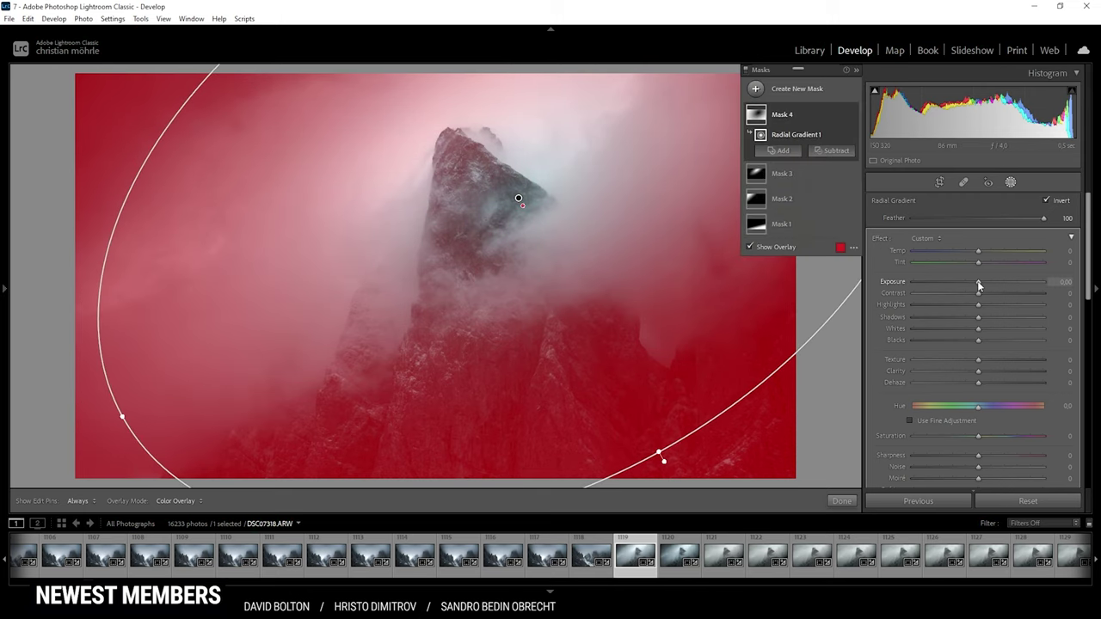
{"action": "left_click_drag", "start_coordinate": [979, 285], "coordinate": [973, 285]}
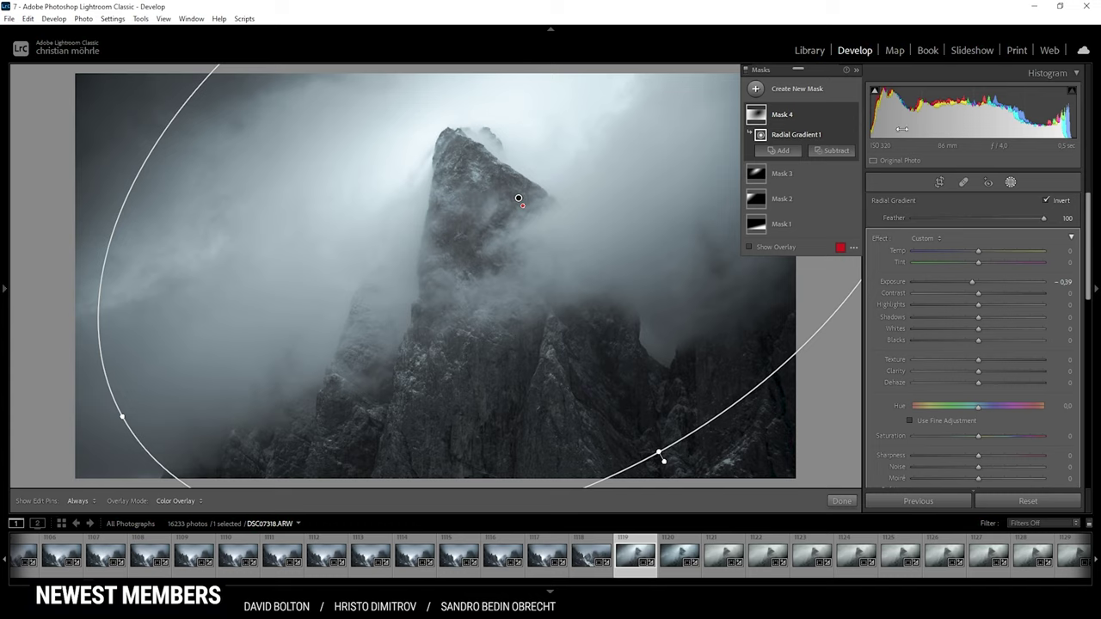
{"action": "mouse_move", "coordinate": [876, 92]}
- Add a linear gradient from the lower-left corner with exposure -0.28
{"action": "left_click", "coordinate": [755, 91]}
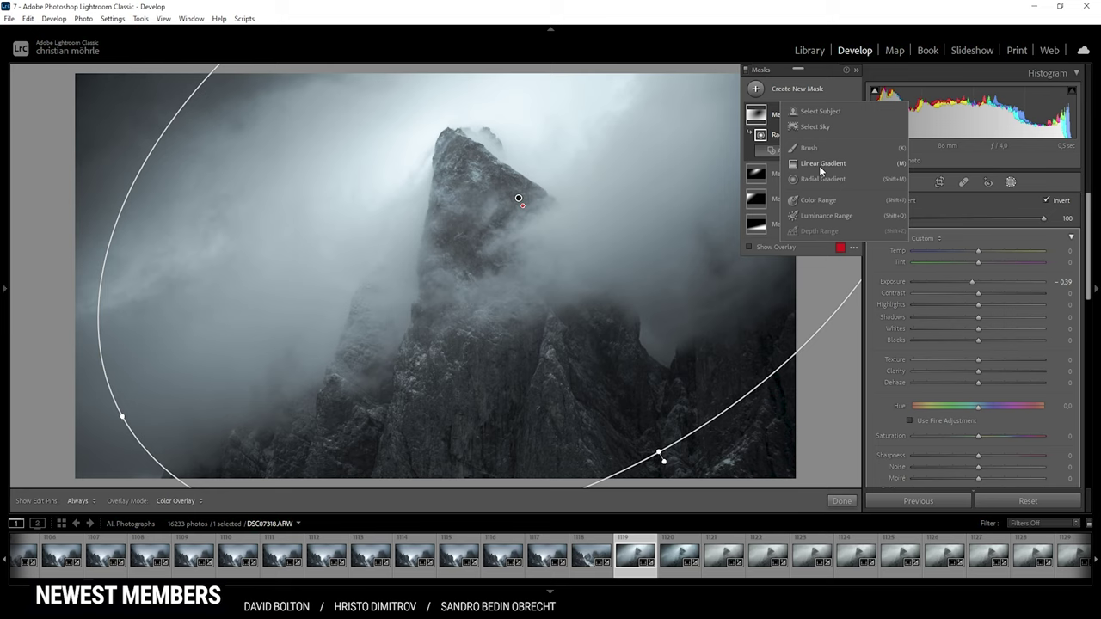
{"action": "left_click", "coordinate": [819, 163]}
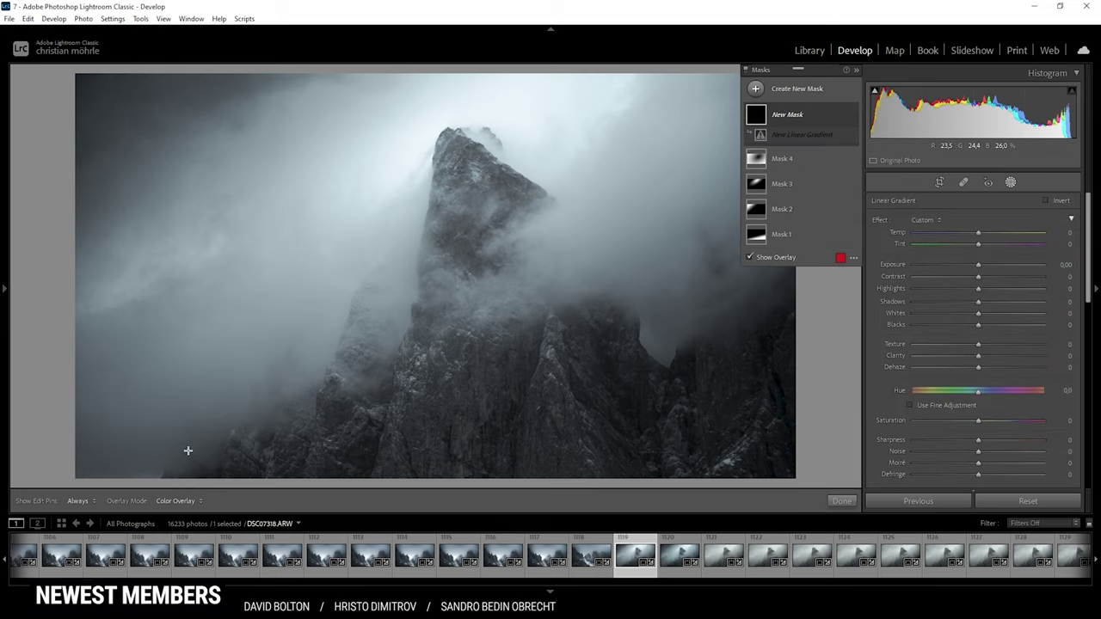
{"action": "left_click_drag", "start_coordinate": [187, 450], "coordinate": [287, 327]}
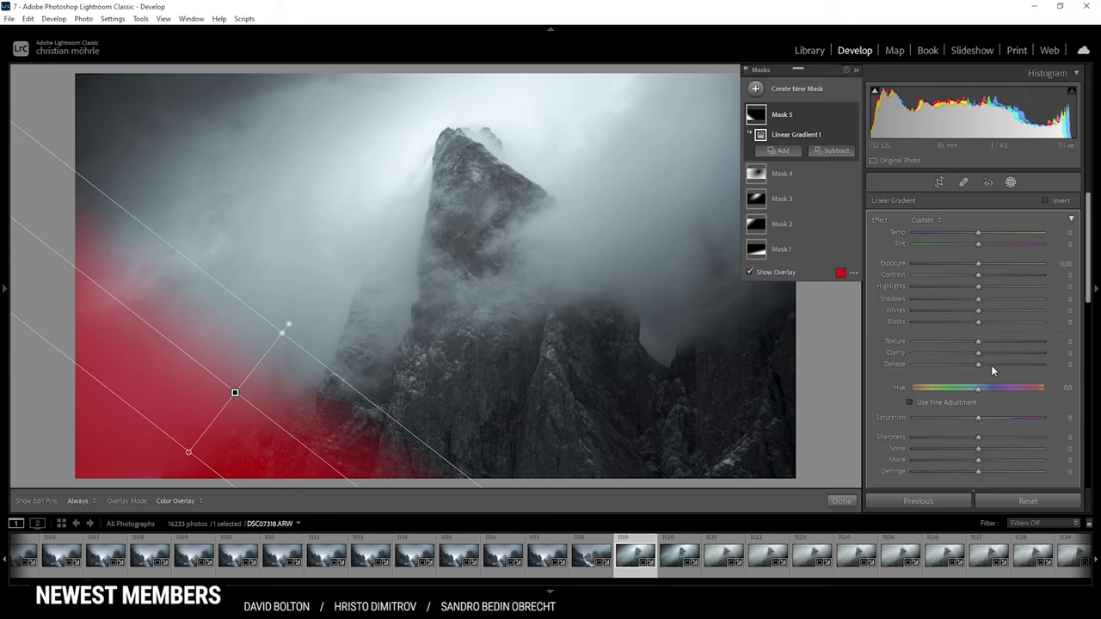
{"action": "key", "text": "o"}
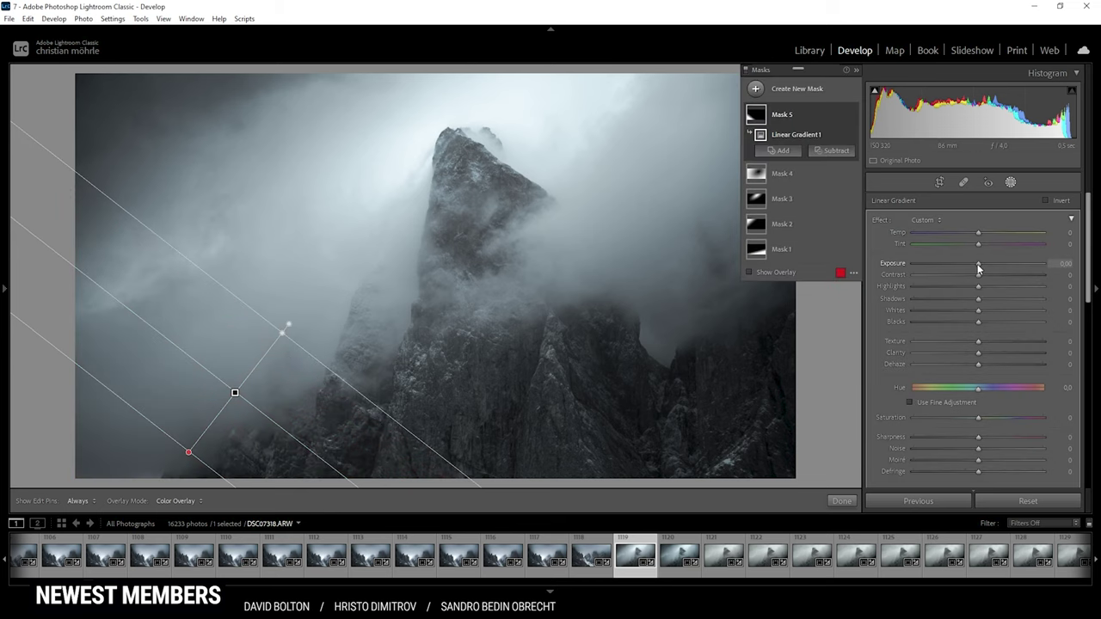
{"action": "left_click_drag", "start_coordinate": [978, 268], "coordinate": [973, 268]}
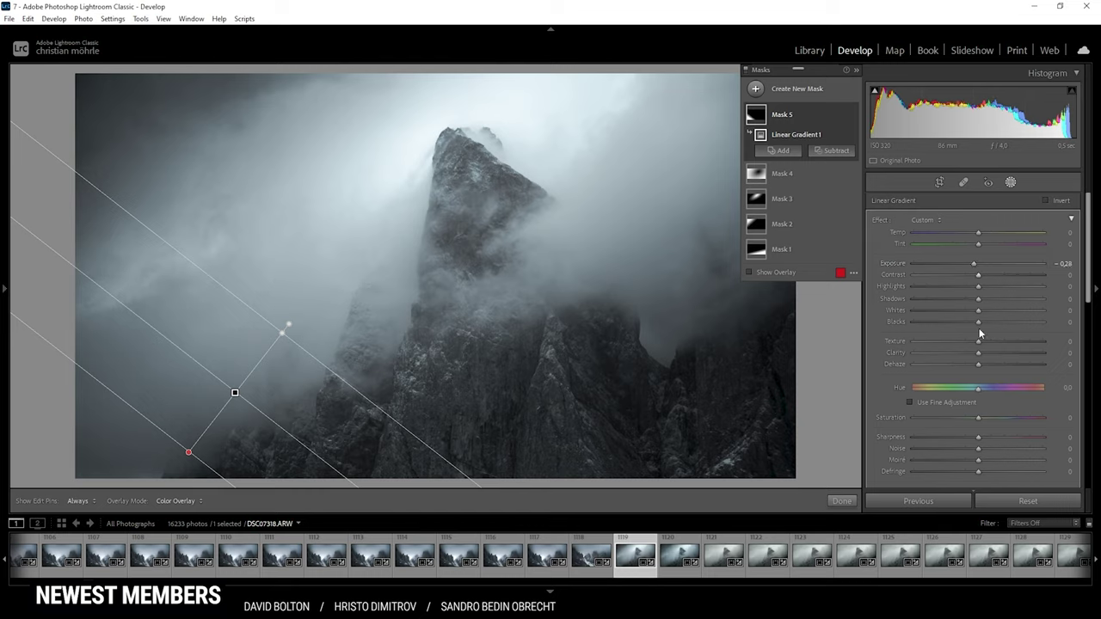
- Add a diagonal linear gradient across the peak with boosted clarity, then close masking
{"action": "left_click", "coordinate": [831, 151]}
{"action": "left_click", "coordinate": [831, 163]}
{"action": "left_click_drag", "start_coordinate": [401, 263], "coordinate": [470, 421]}
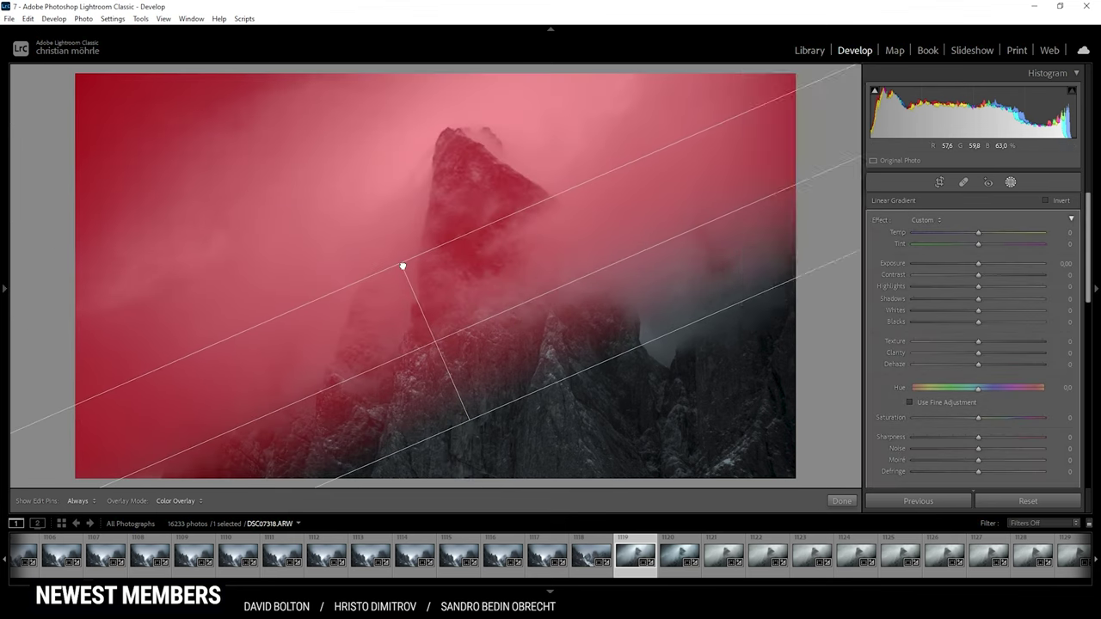
{"action": "left_click", "coordinate": [401, 260]}
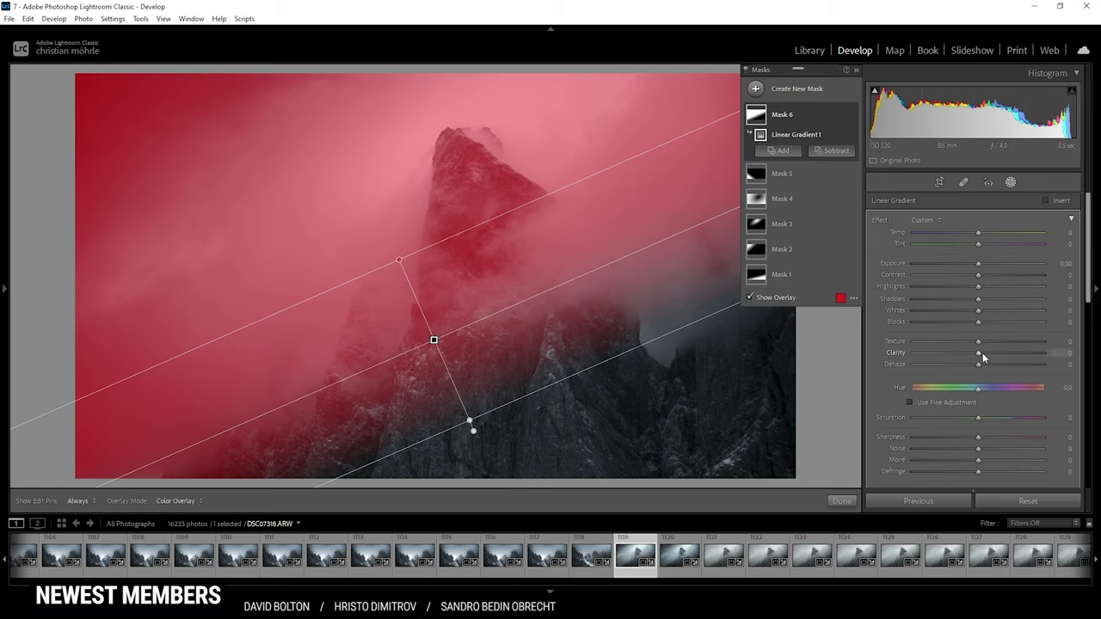
{"action": "key", "text": "o"}
{"action": "left_click_drag", "start_coordinate": [983, 353], "coordinate": [1017, 354]}
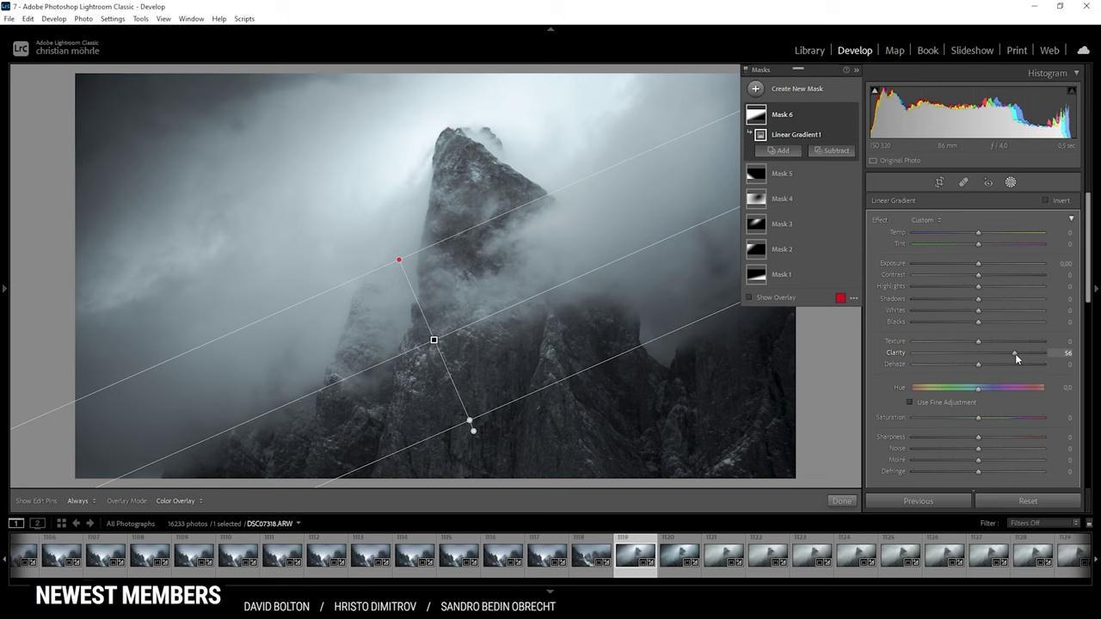
{"action": "left_click_drag", "start_coordinate": [1016, 353], "coordinate": [1011, 354]}
{"action": "left_click", "coordinate": [1012, 182]}
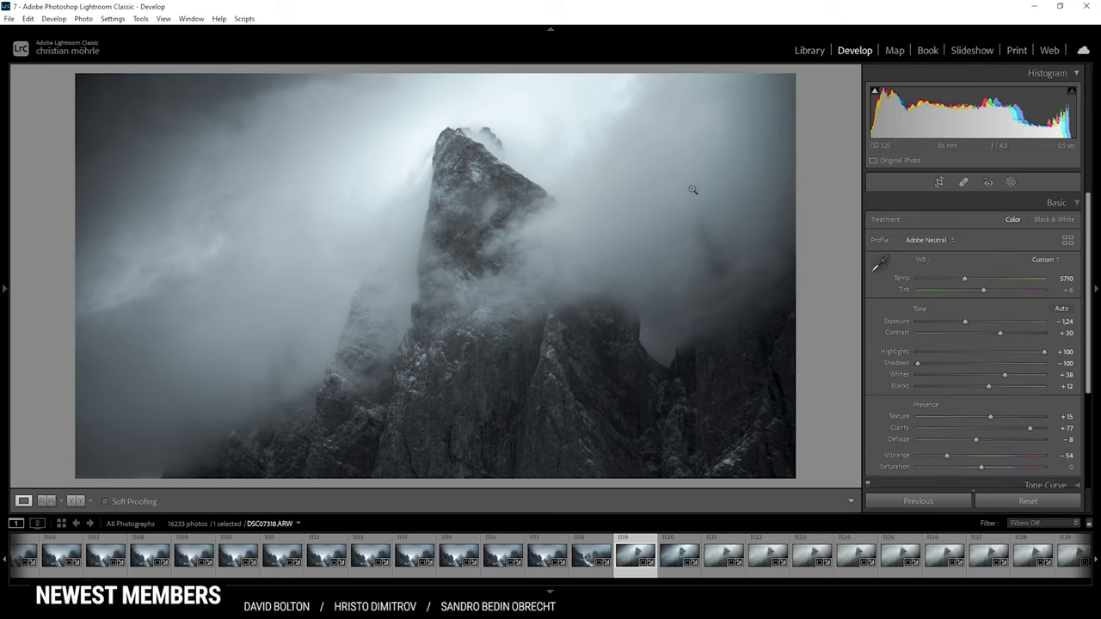
{"action": "key", "text": "y"}
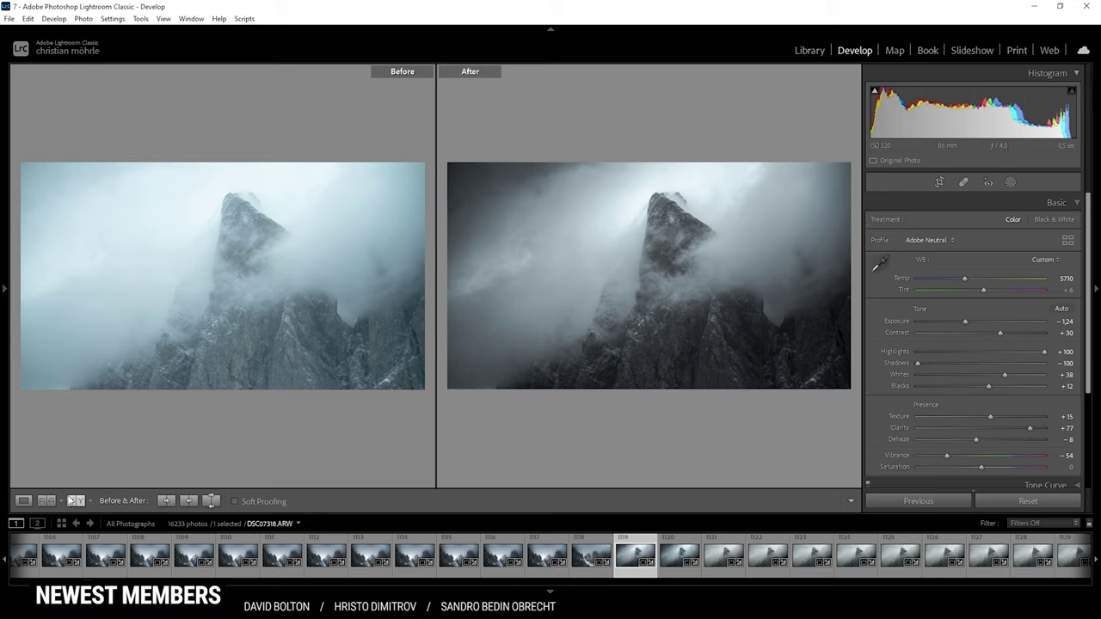
{"action": "left_click", "coordinate": [23, 501]}
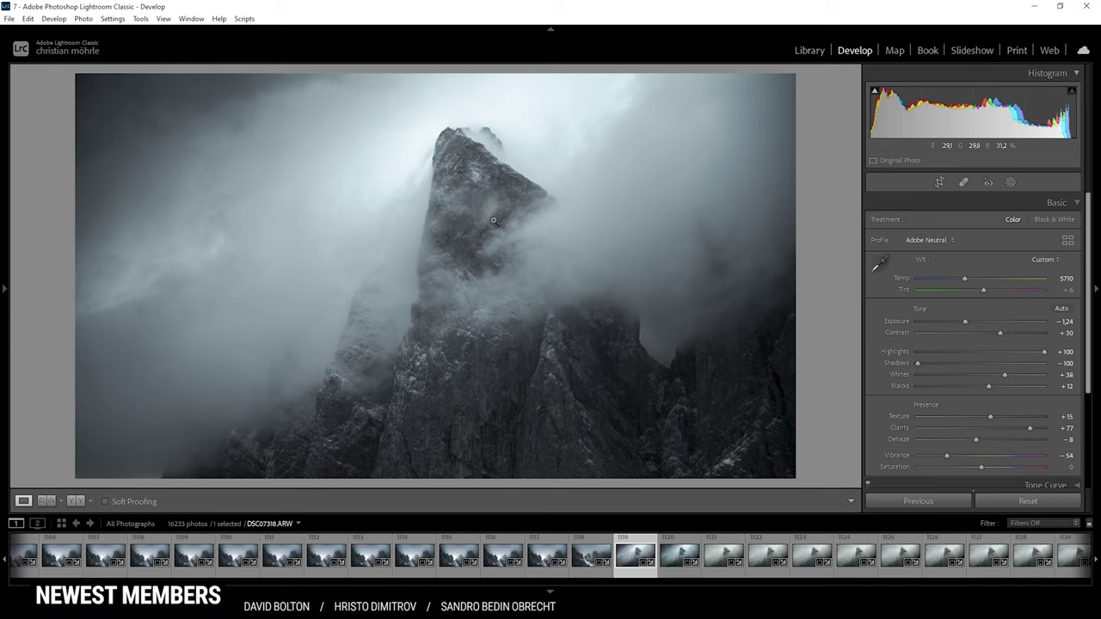
- Tint shadows blue at hue 216, saturation 5, and midtones at hue 208, saturation 2
{"action": "scroll", "coordinate": [1085, 247], "scroll_direction": "down", "scroll_amount": 3}
{"action": "scroll", "coordinate": [1085, 247], "scroll_direction": "down", "scroll_amount": 3}
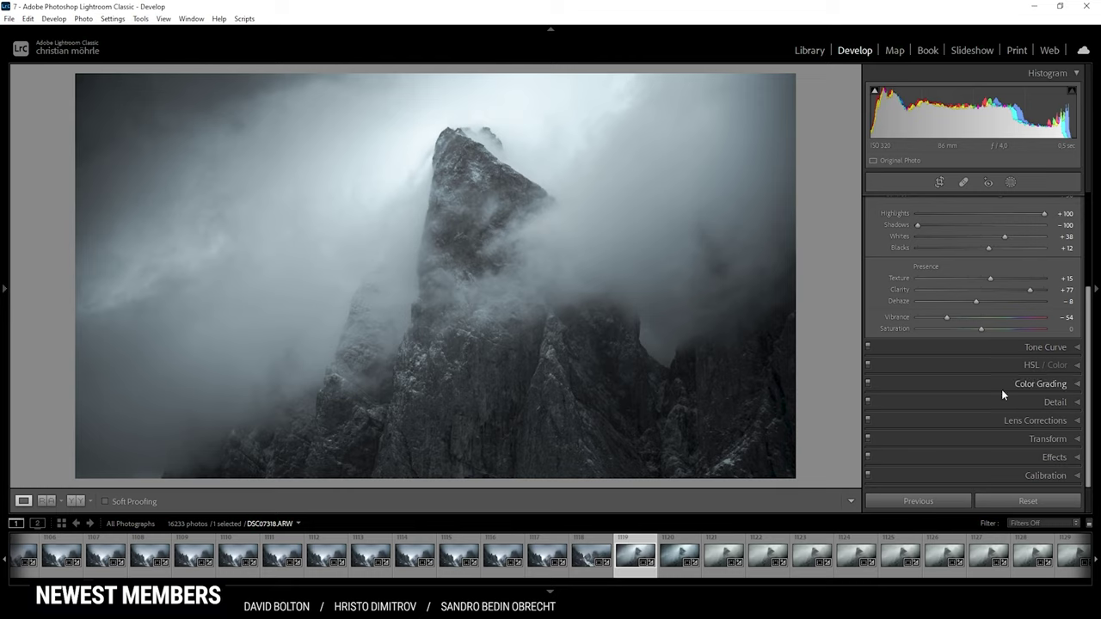
{"action": "left_click", "coordinate": [977, 385]}
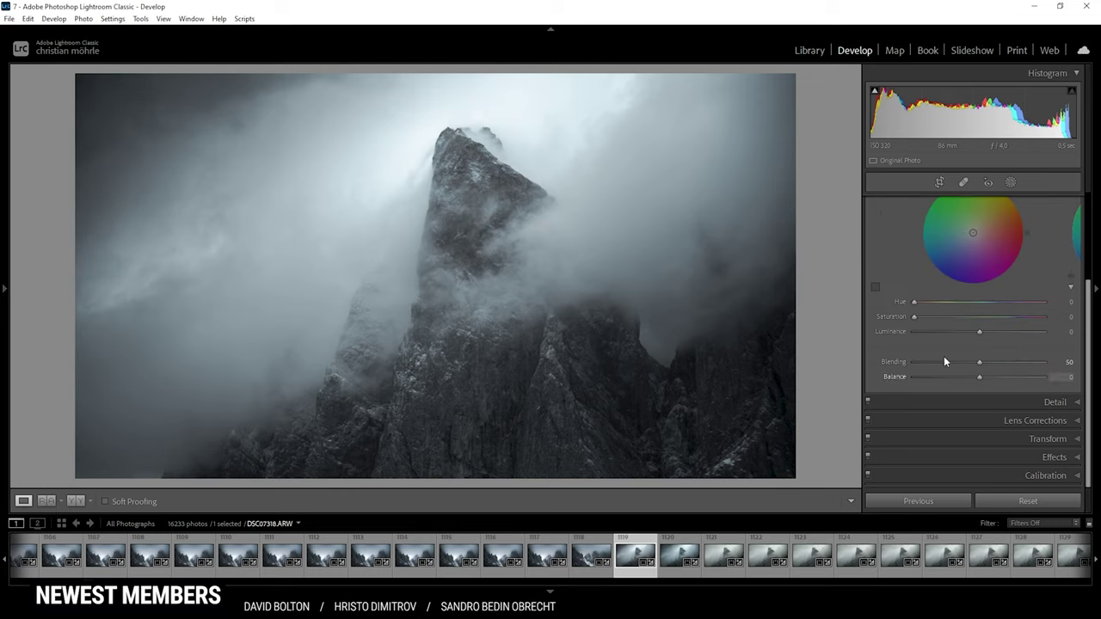
{"action": "scroll", "coordinate": [993, 286], "scroll_direction": "up", "scroll_amount": 2}
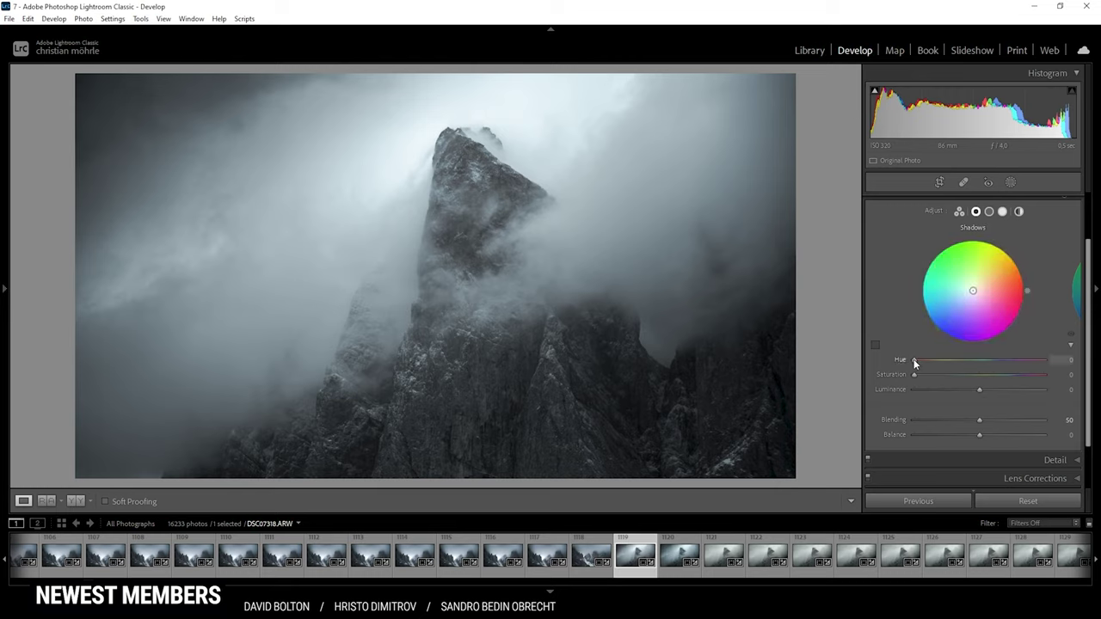
{"action": "left_click_drag", "start_coordinate": [916, 362], "coordinate": [992, 370]}
{"action": "left_click_drag", "start_coordinate": [914, 376], "coordinate": [921, 374]}
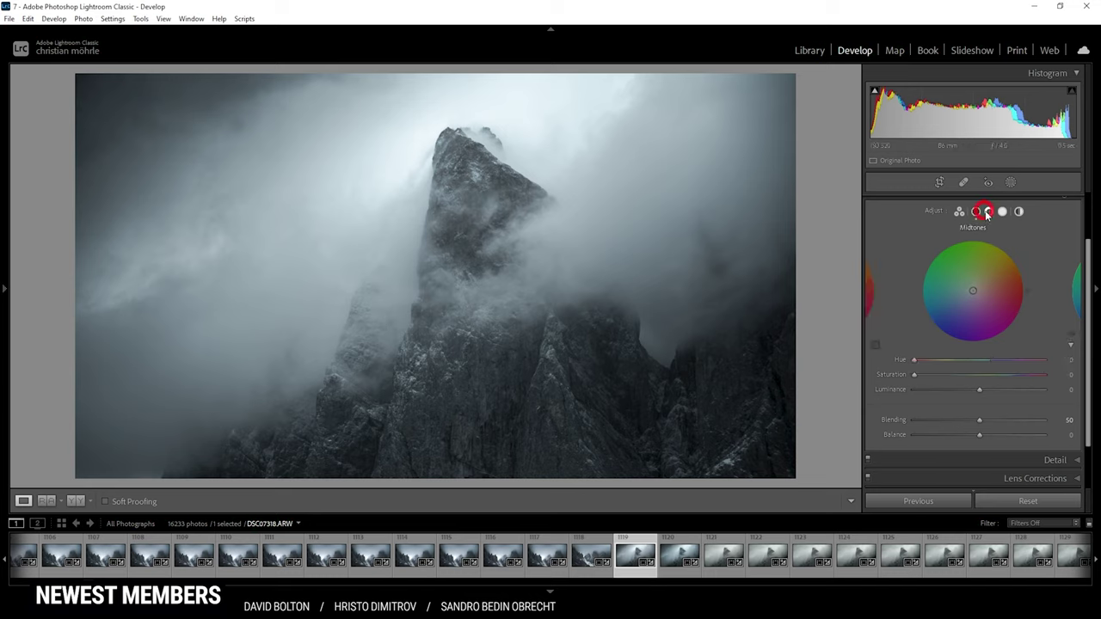
{"action": "left_click", "coordinate": [989, 212]}
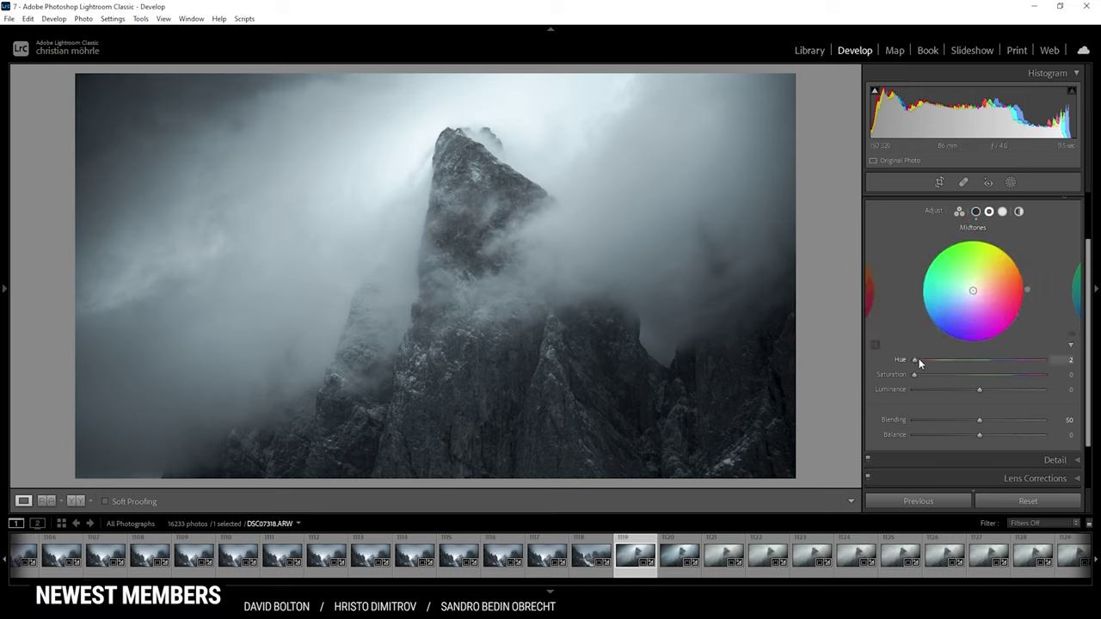
{"action": "left_click_drag", "start_coordinate": [914, 360], "coordinate": [990, 363]}
{"action": "left_click_drag", "start_coordinate": [914, 376], "coordinate": [917, 376]}
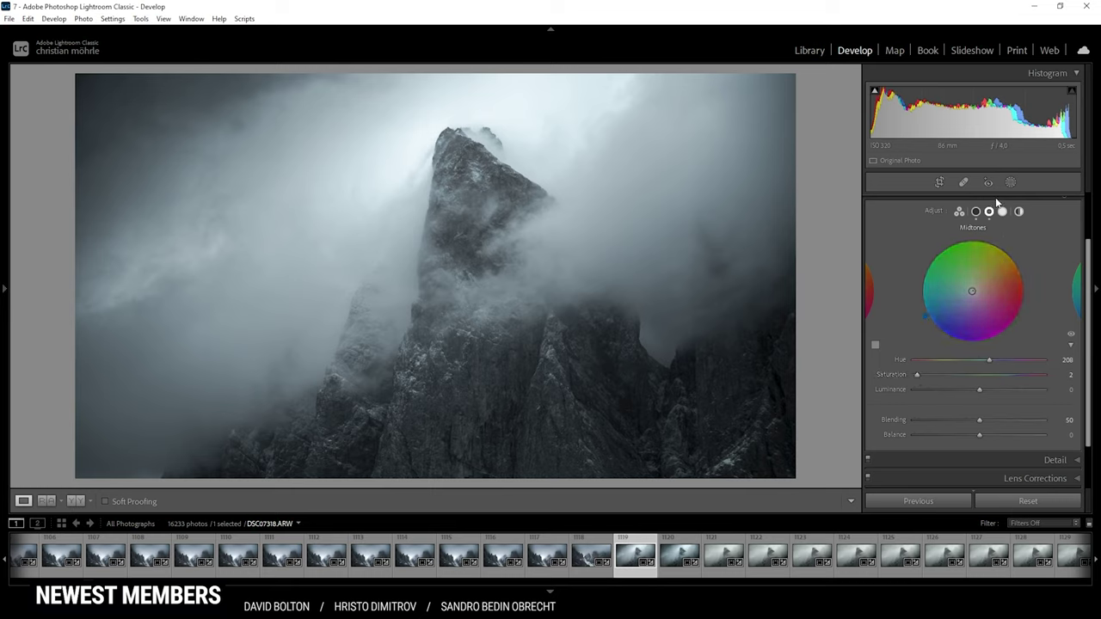
- In the Calibration panel, set Red Primary Hue to +24 and Blue Primary Hue to −20
{"action": "scroll", "coordinate": [1011, 288], "scroll_direction": "up", "scroll_amount": 1}
{"action": "left_click", "coordinate": [1011, 221]}
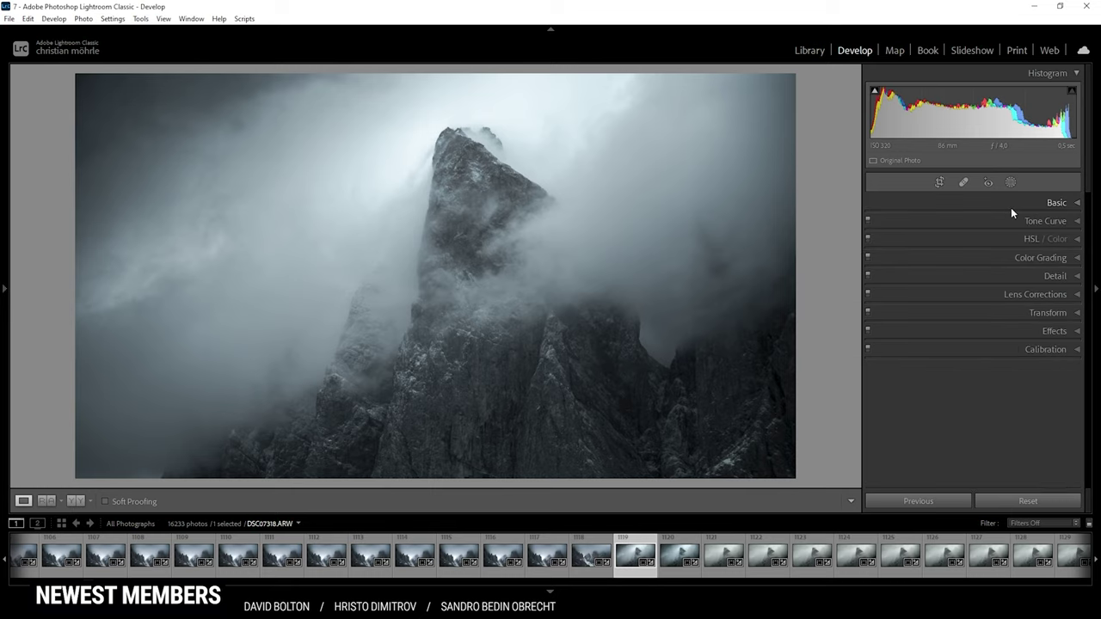
{"action": "left_click", "coordinate": [967, 350]}
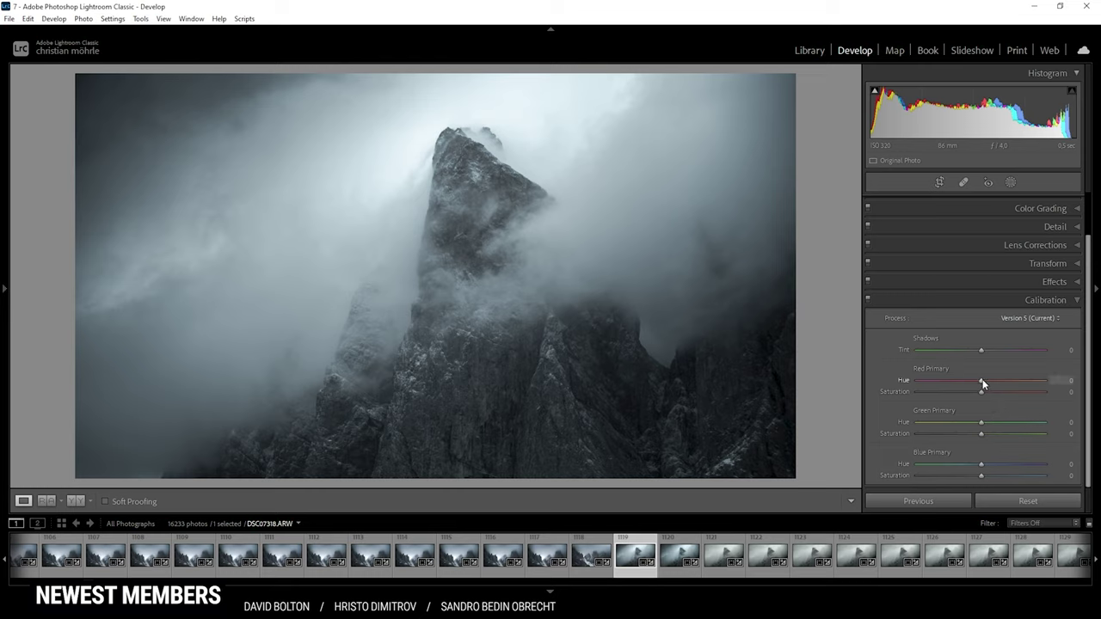
{"action": "left_click_drag", "start_coordinate": [982, 380], "coordinate": [991, 384]}
{"action": "left_click", "coordinate": [996, 381]}
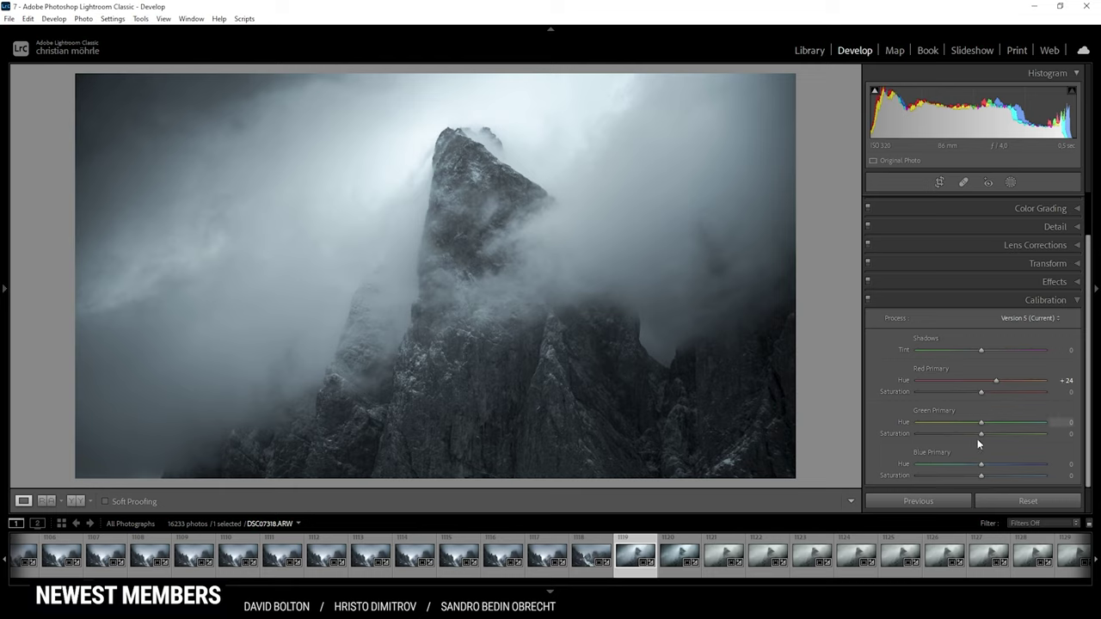
{"action": "left_click_drag", "start_coordinate": [980, 465], "coordinate": [970, 462]}
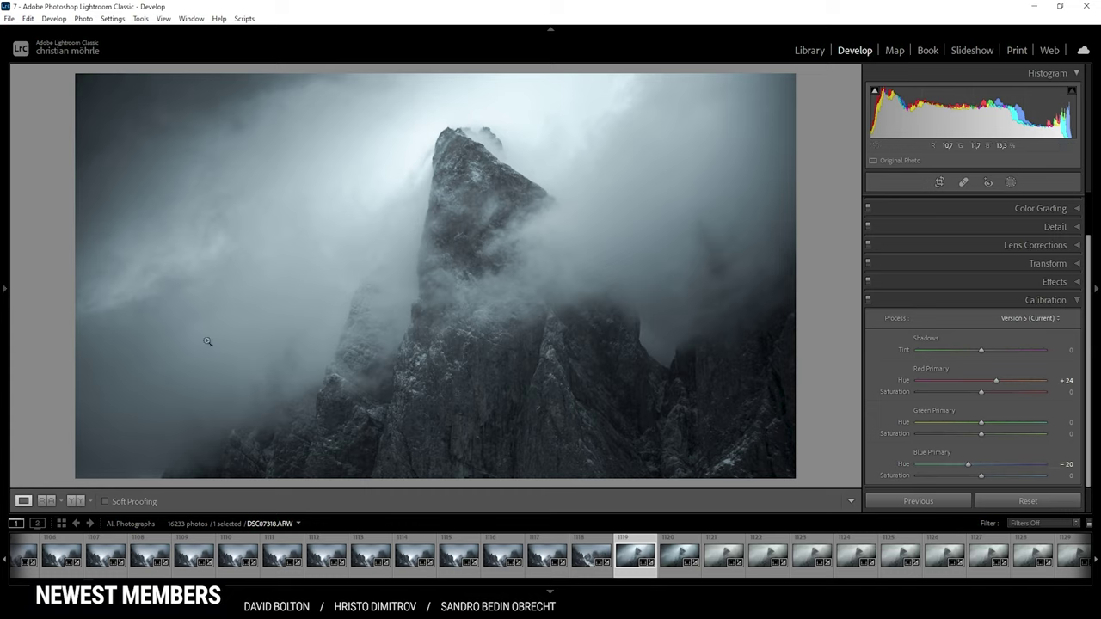
- Compare the edit against the original in Before/After view, then collapse Calibration
{"action": "left_click", "coordinate": [77, 500]}
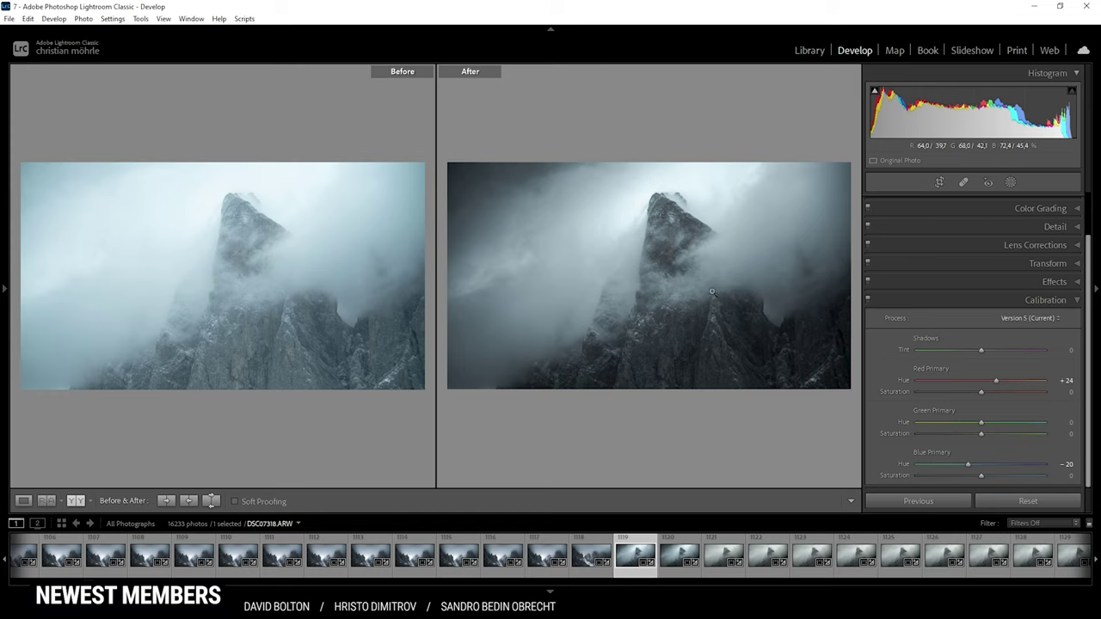
{"action": "left_click", "coordinate": [22, 501]}
{"action": "left_click", "coordinate": [1016, 299]}
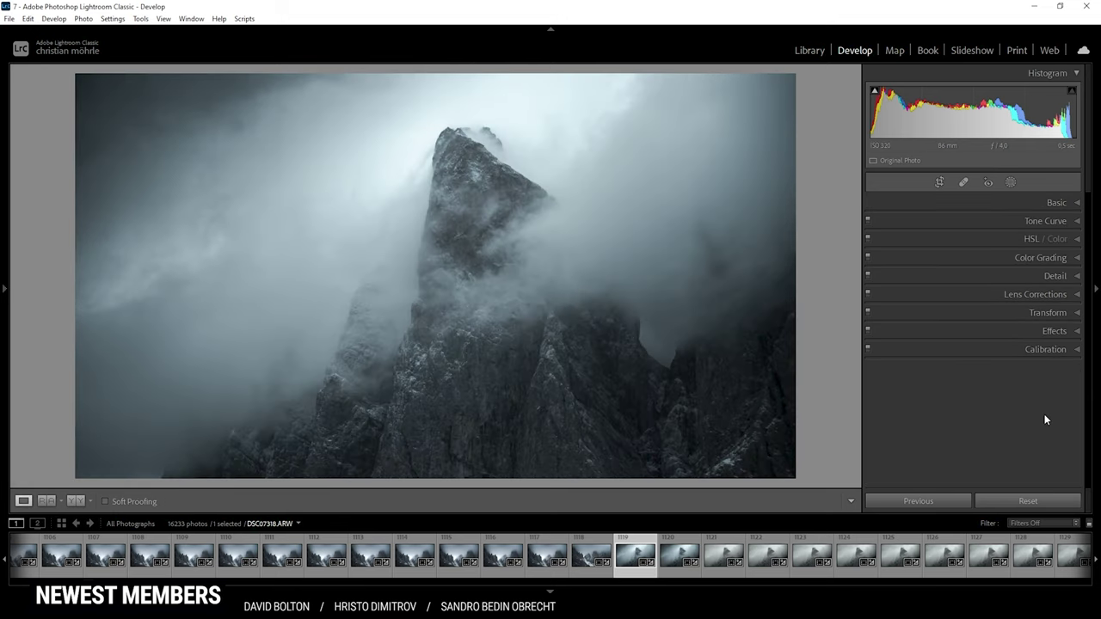
- In the Detail panel, set sharpening Radius 0.5, Masking 68, Detail 100 and Amount 107
{"action": "left_click", "coordinate": [980, 275]}
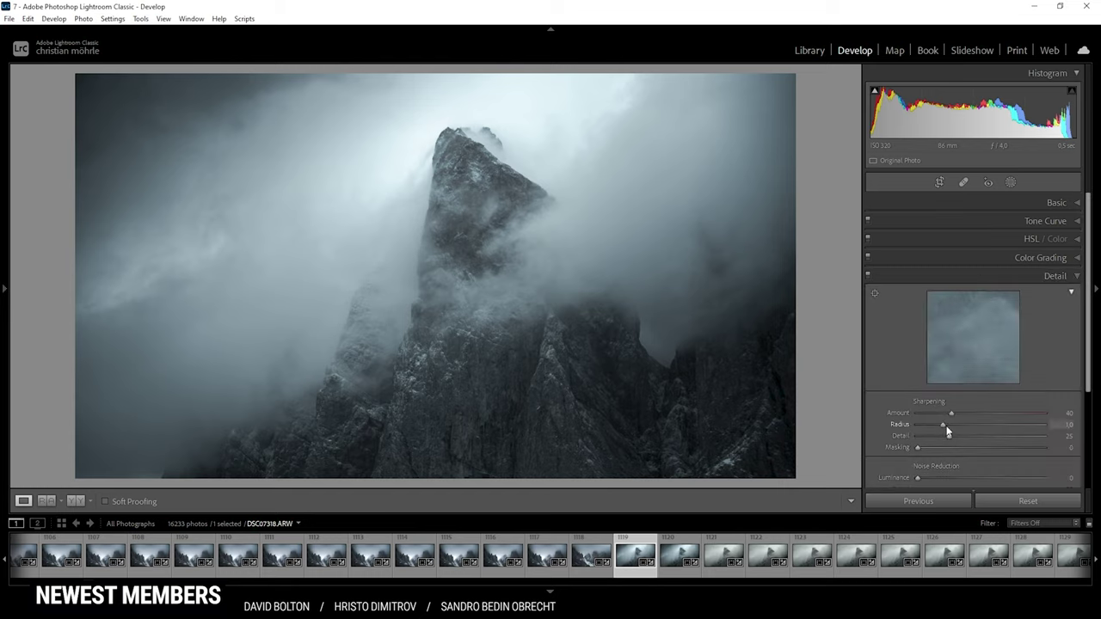
{"action": "left_click_drag", "start_coordinate": [947, 426], "coordinate": [856, 420]}
{"action": "left_click_drag", "start_coordinate": [921, 447], "coordinate": [1003, 447]}
{"action": "mouse_move", "coordinate": [998, 416]}
{"action": "left_mouse_down"}
{"action": "mouse_move", "coordinate": [1007, 417]}
{"action": "mouse_move", "coordinate": [1002, 408]}
{"action": "left_mouse_up"}
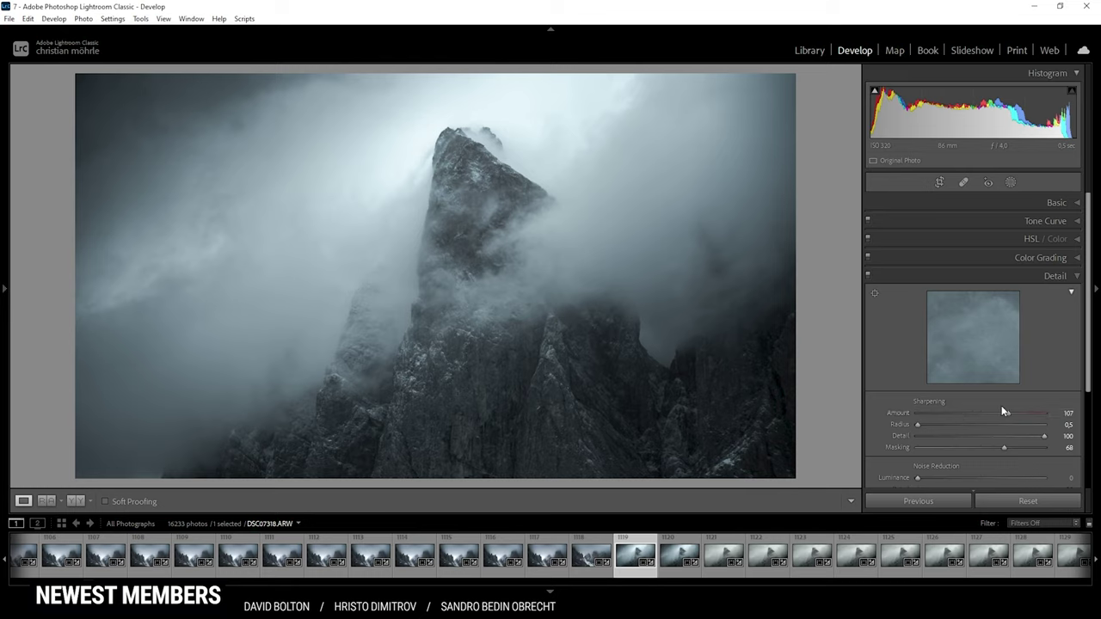